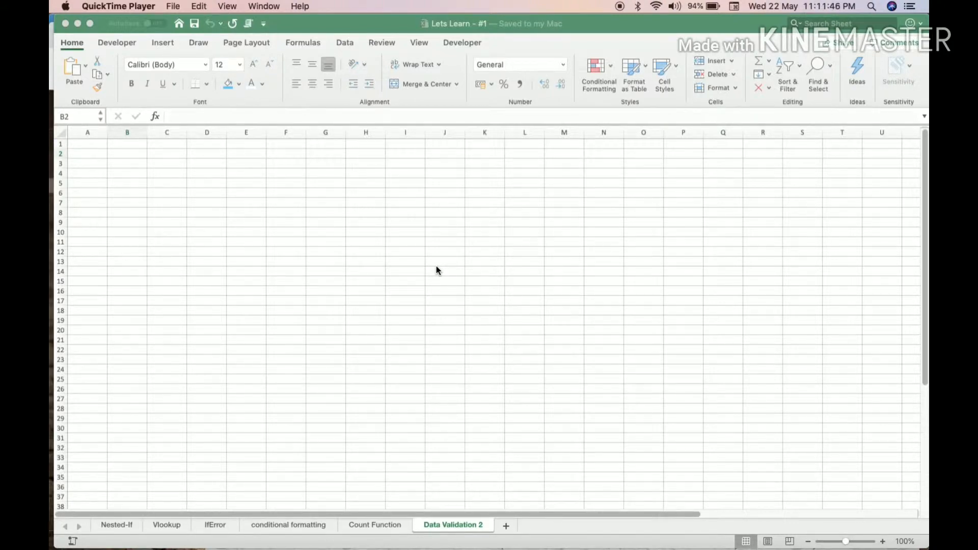
- Enter the column headers Name, Gender and Age in cells B2 to D2
click(129, 156)
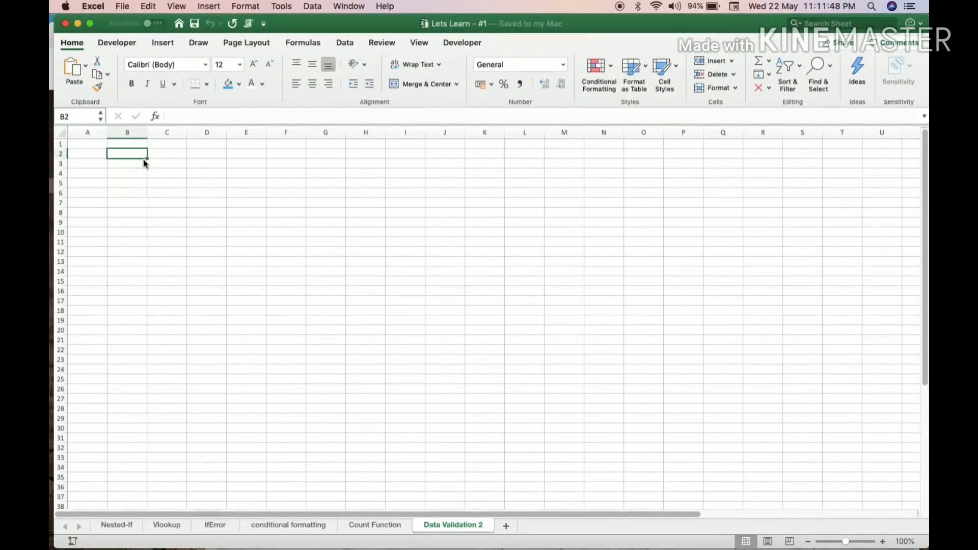
text(Name)
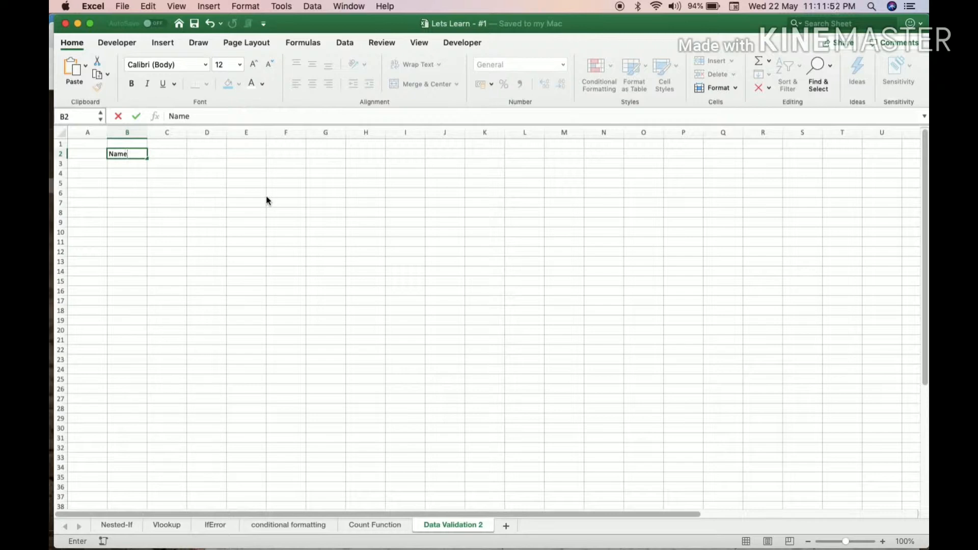
key(Tab)
text(G)
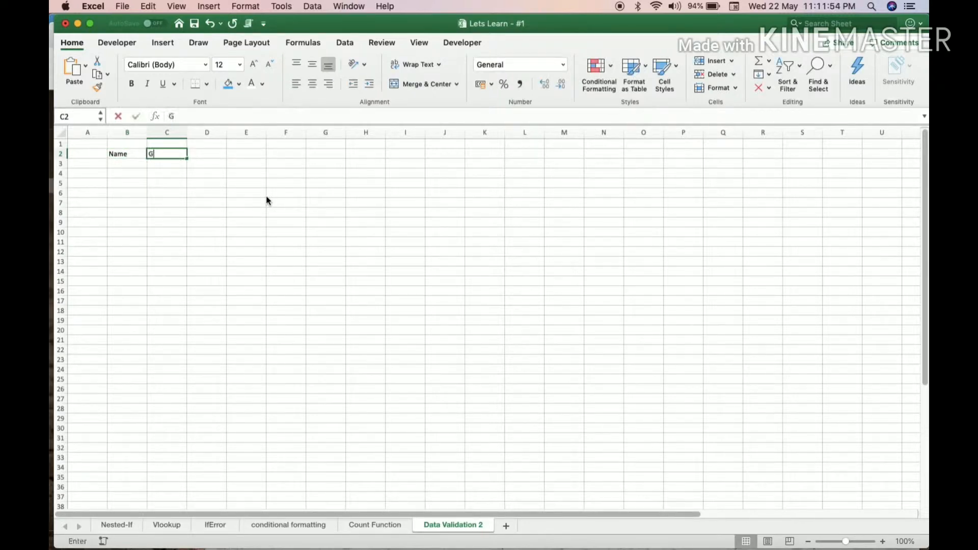
text(ender)
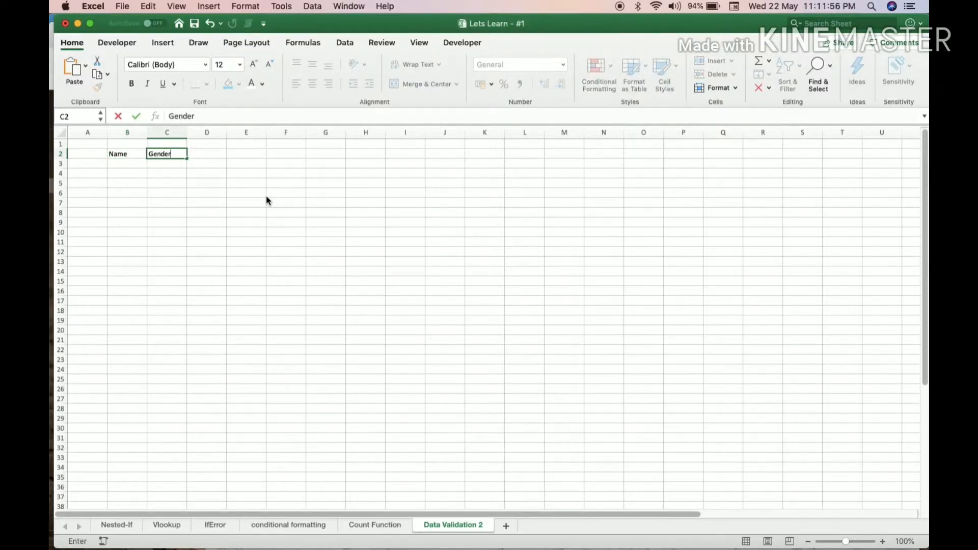
key(Tab)
text(Age)
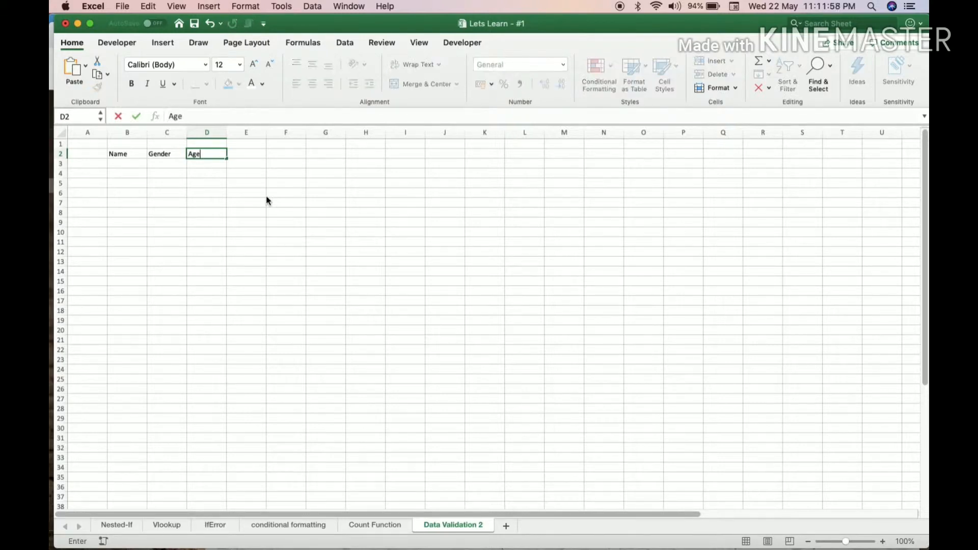
key(Tab)
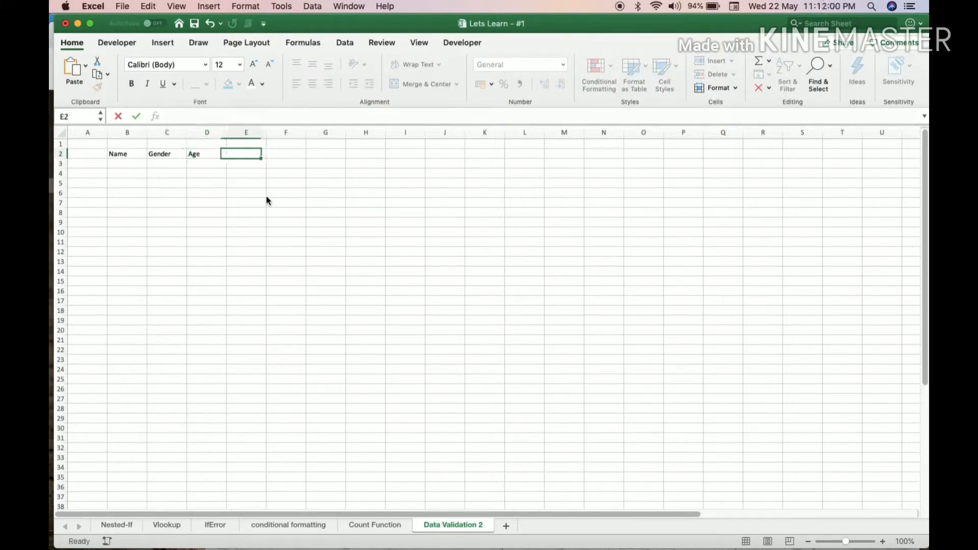
key(Return)
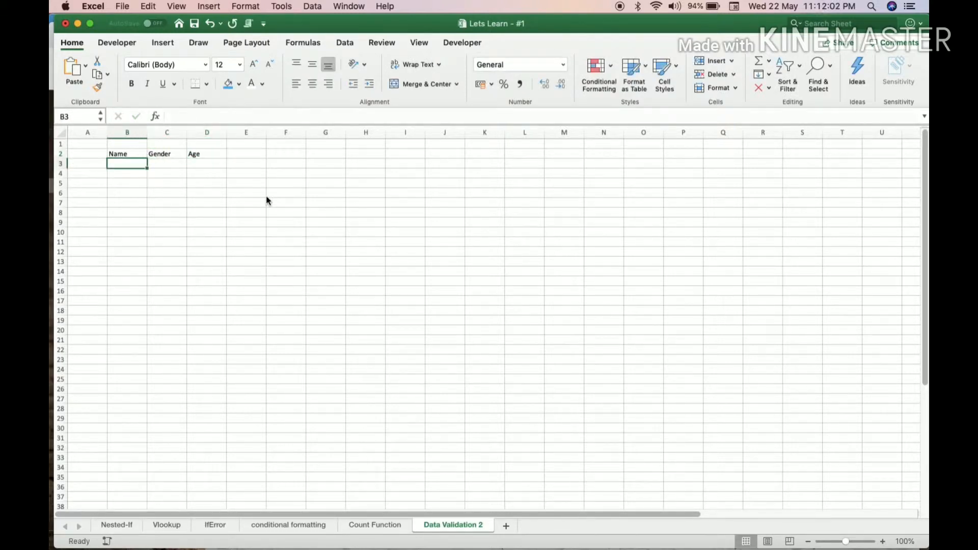
- Fill cells B3 to B6 under the Name header with four people's first names
text(Shush)
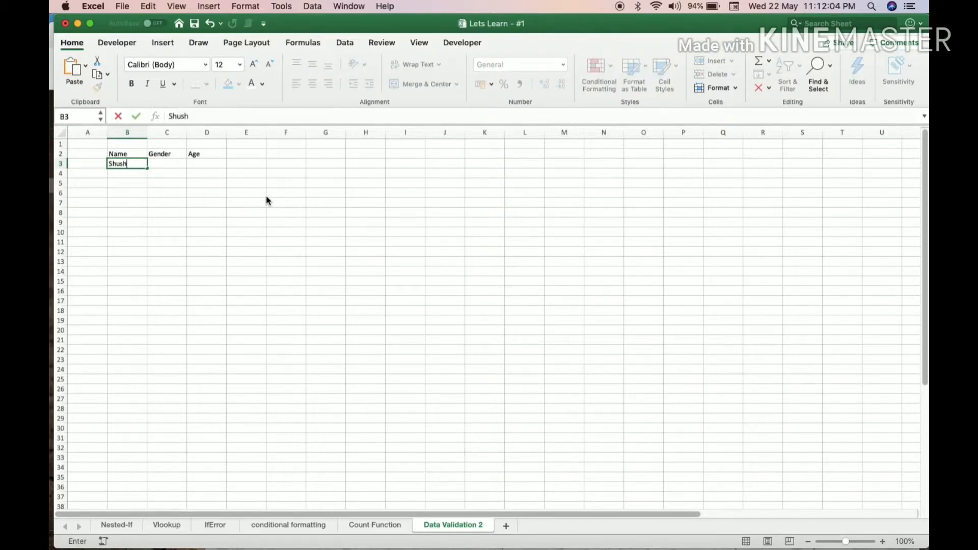
text(ant)
key(Return)
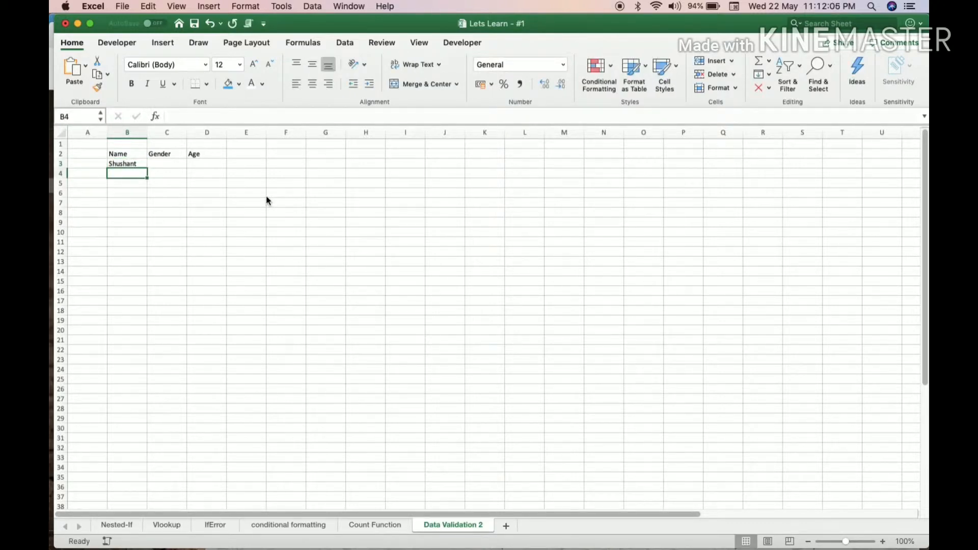
text(Sanjay)
key(Return)
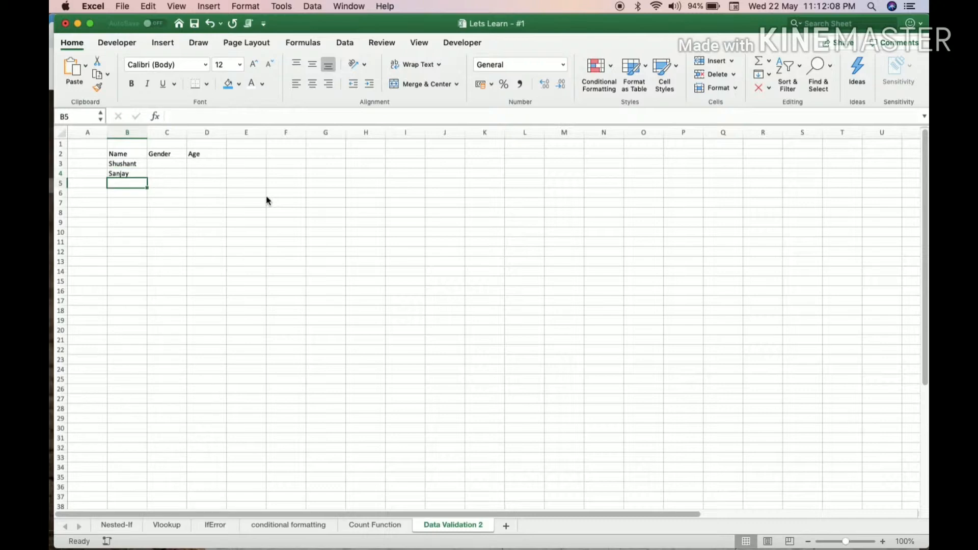
text(Akriti)
key(Return)
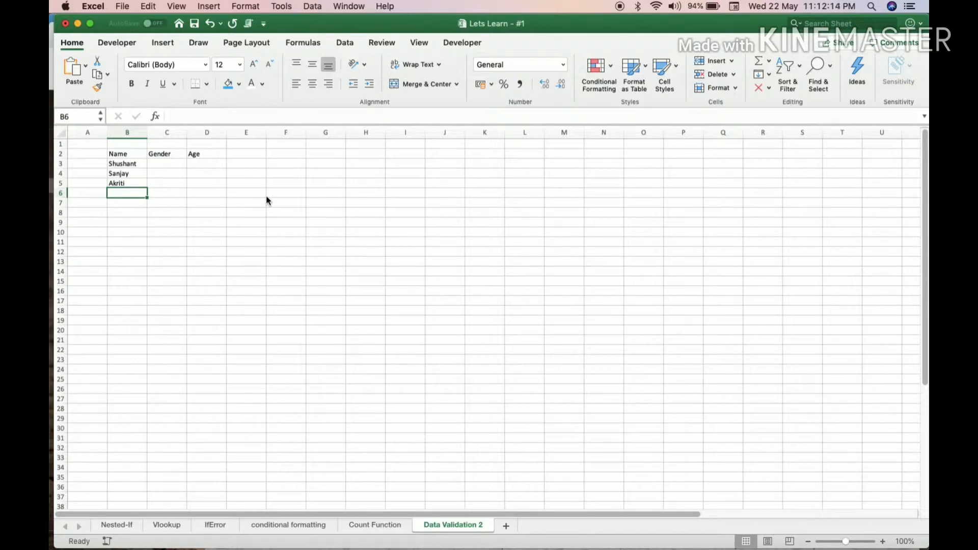
text(Yasmin)
key(Return)
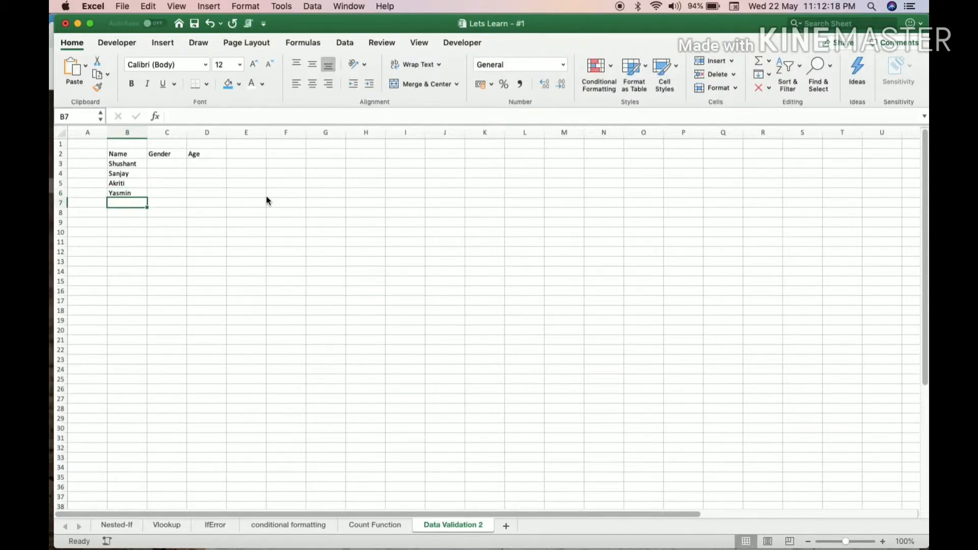
- Review the list of names in B3:B6 and the Gender and Age cells beside the first one
key(Up)
key(Up)
key(Up)
key(Up)
key(shift+Down)
key(shift+Down)
key(shift+Down)
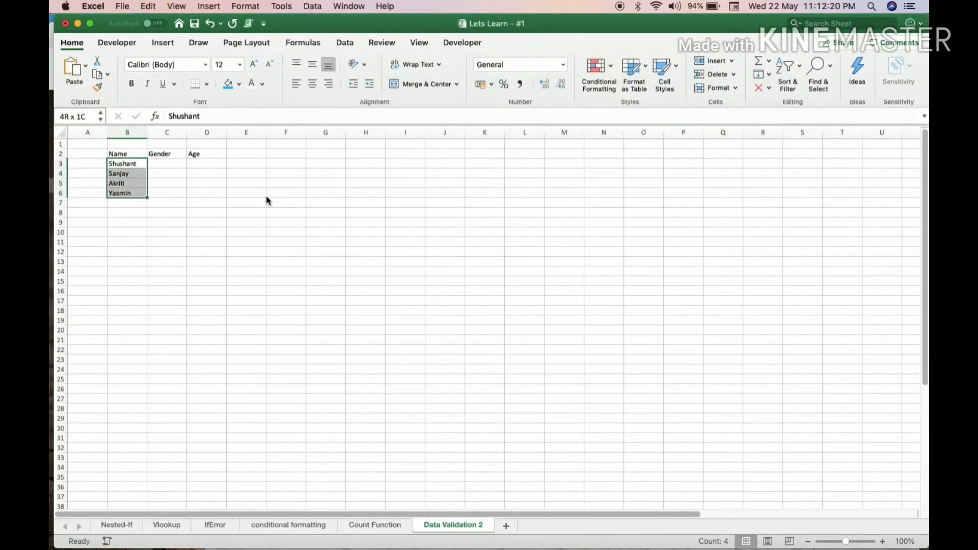
key(Right)
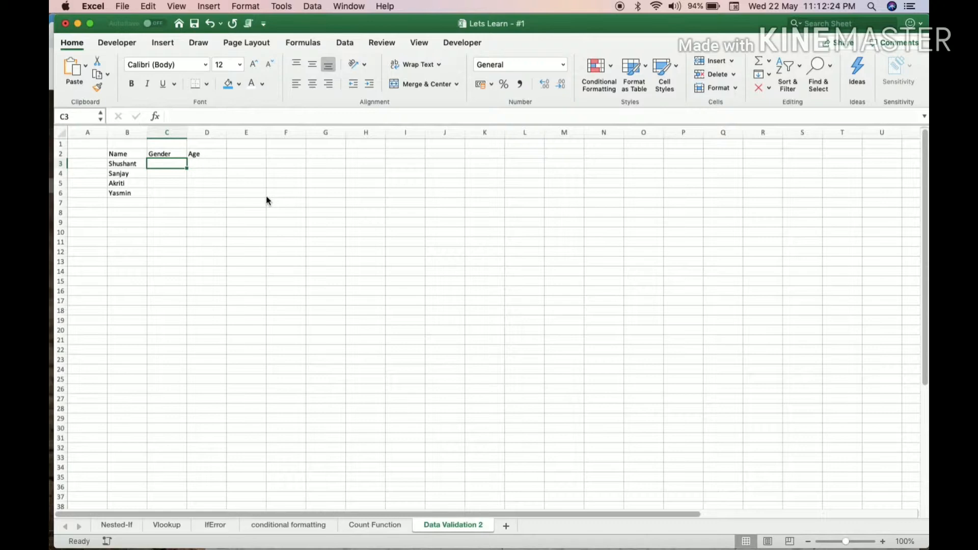
key(Right)
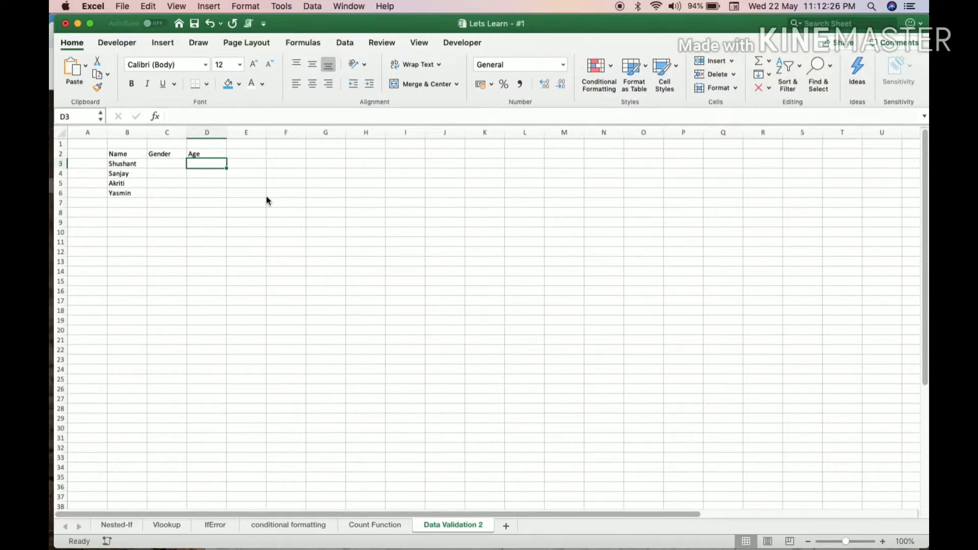
- Enter Male and 23 years in C3:D3, and MALE and 32 YRS in C4:D4
key(Left)
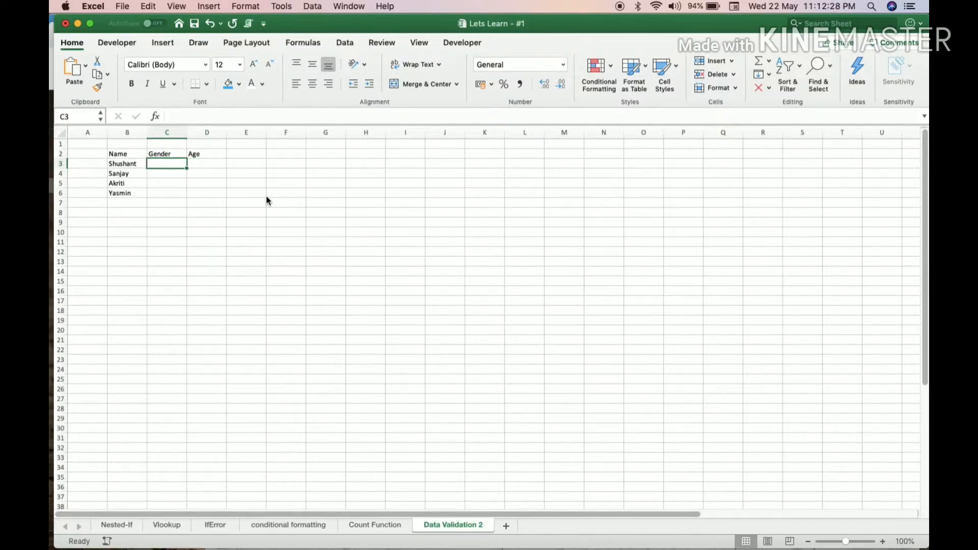
text(Male)
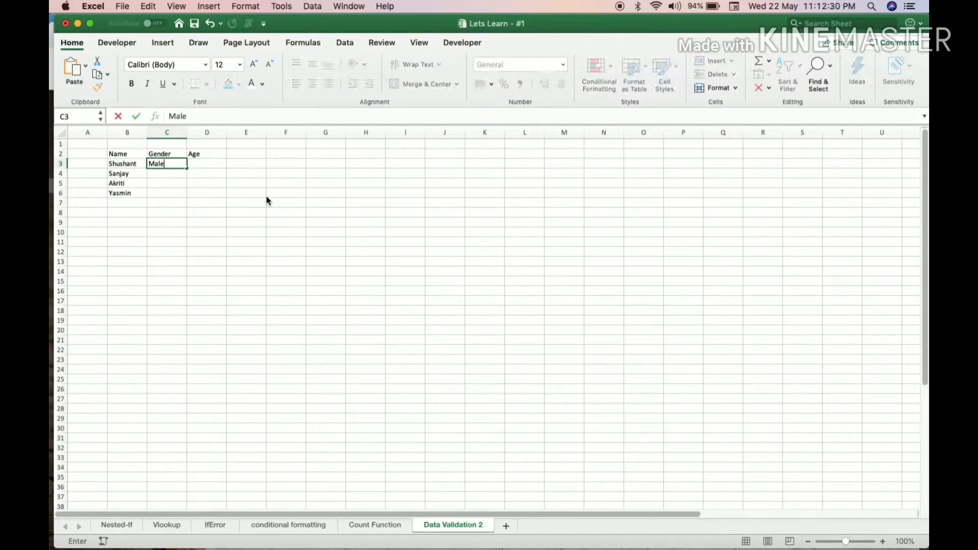
key(Tab)
text(23 years)
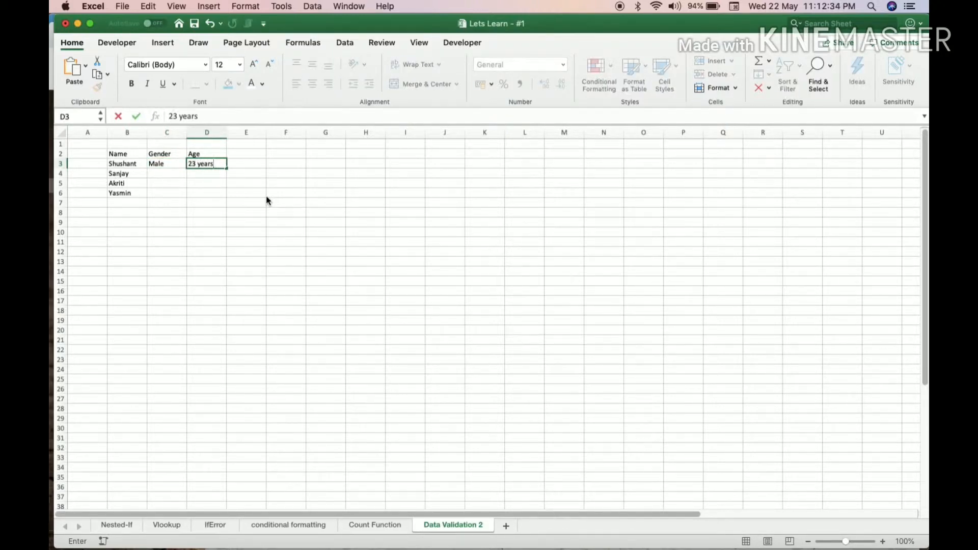
key(Return)
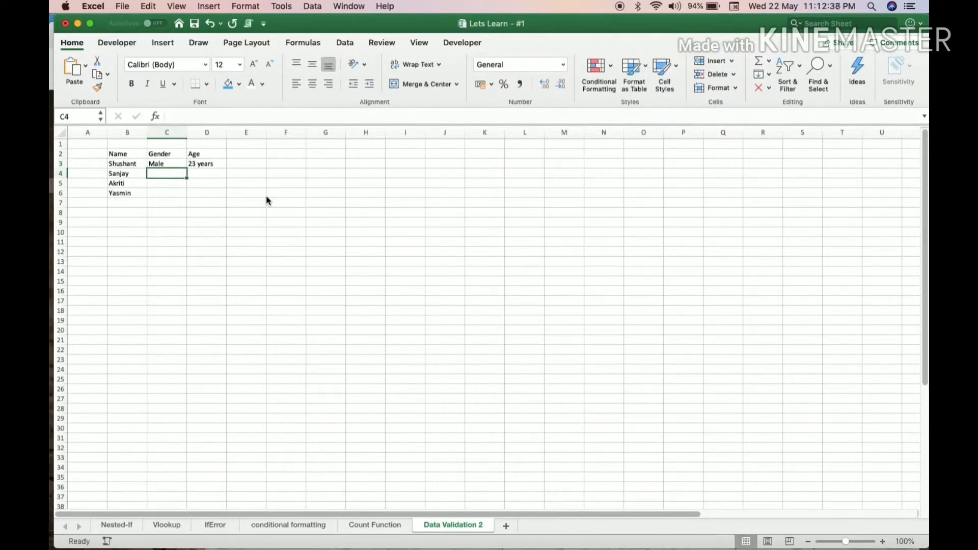
text(MALE)
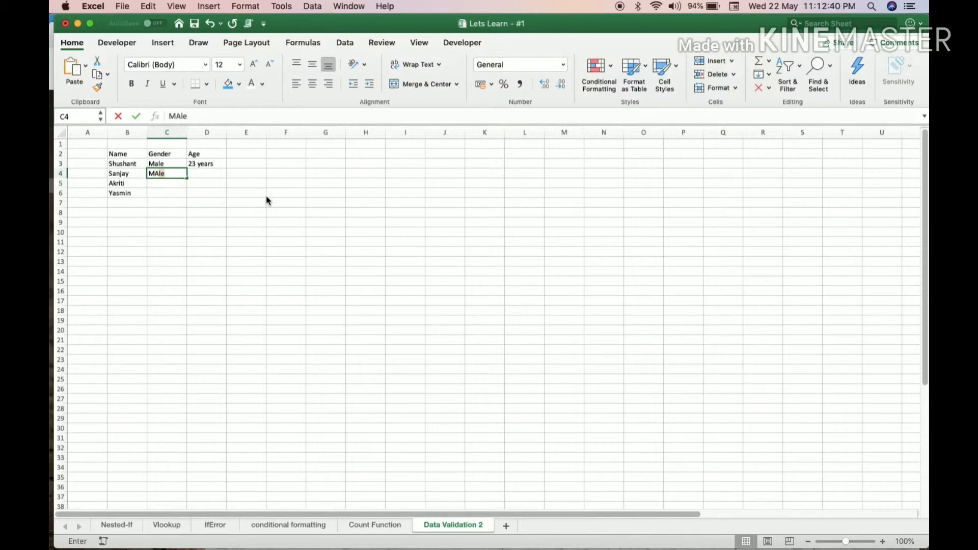
key(Tab)
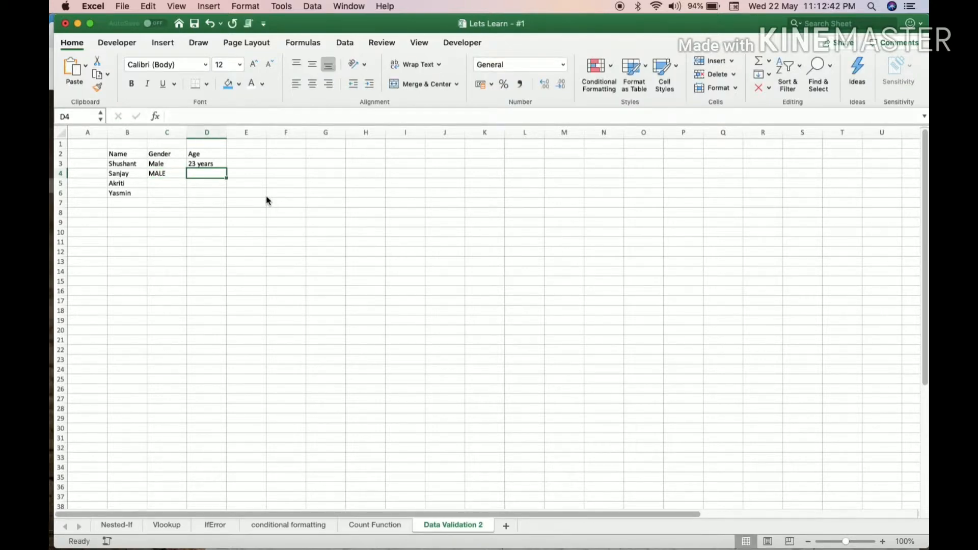
text(32 YRS)
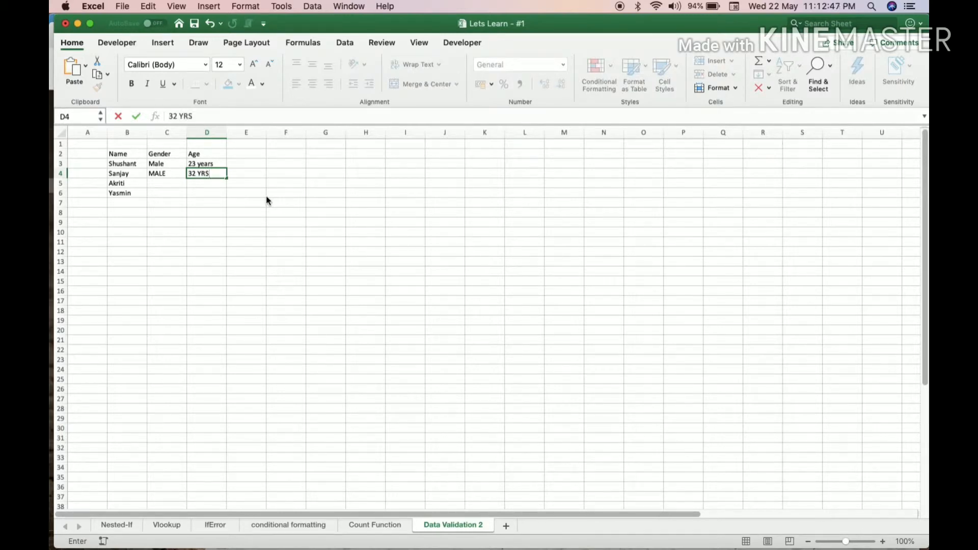
key(Return)
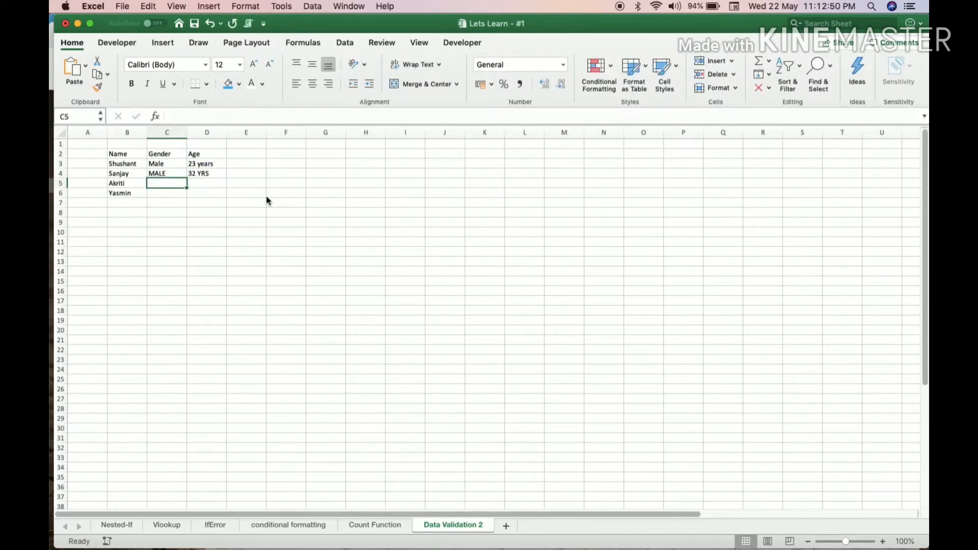
- Enter FEMALE and 24 in C5:D5, and female and 28 YEARS in C6:D6
text(FEMALE)
key(Tab)
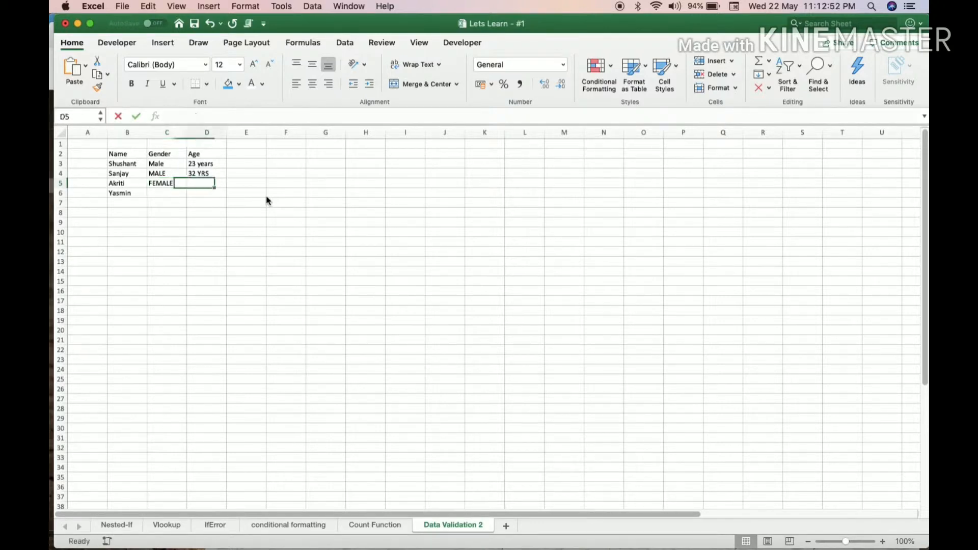
text(24)
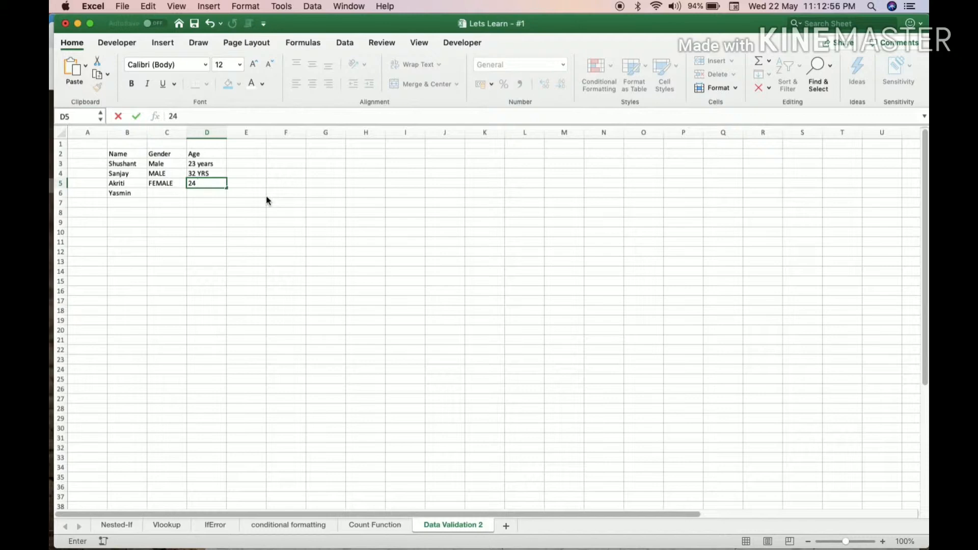
key(Return)
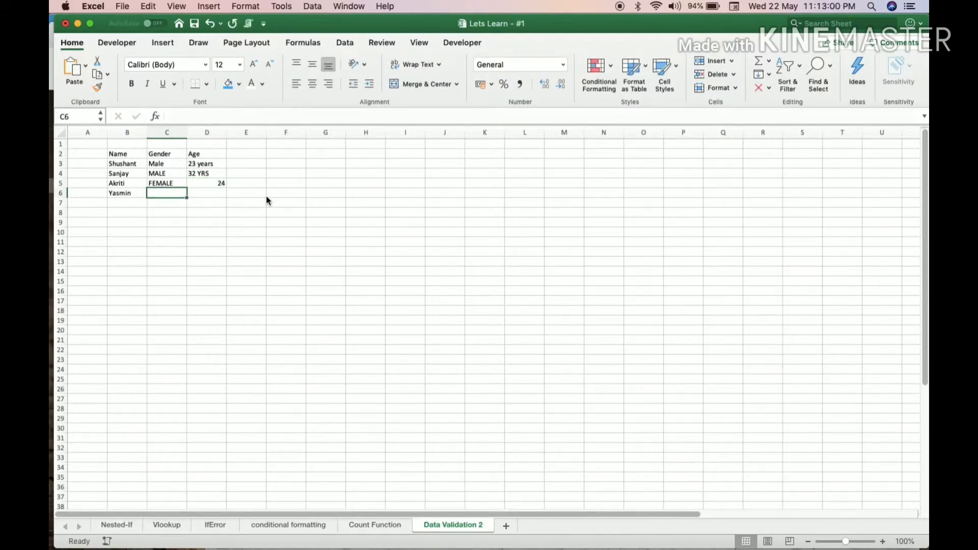
text(f)
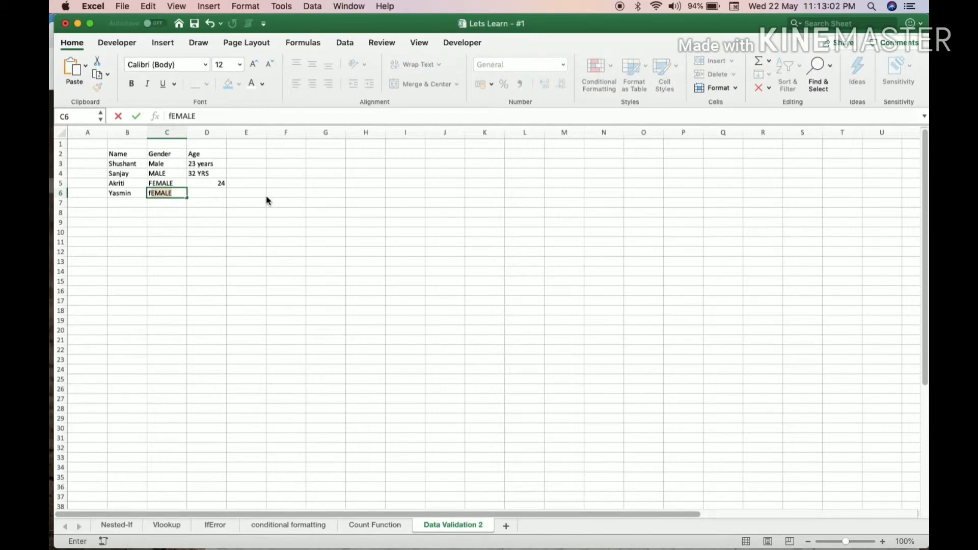
text(emale)
key(Tab)
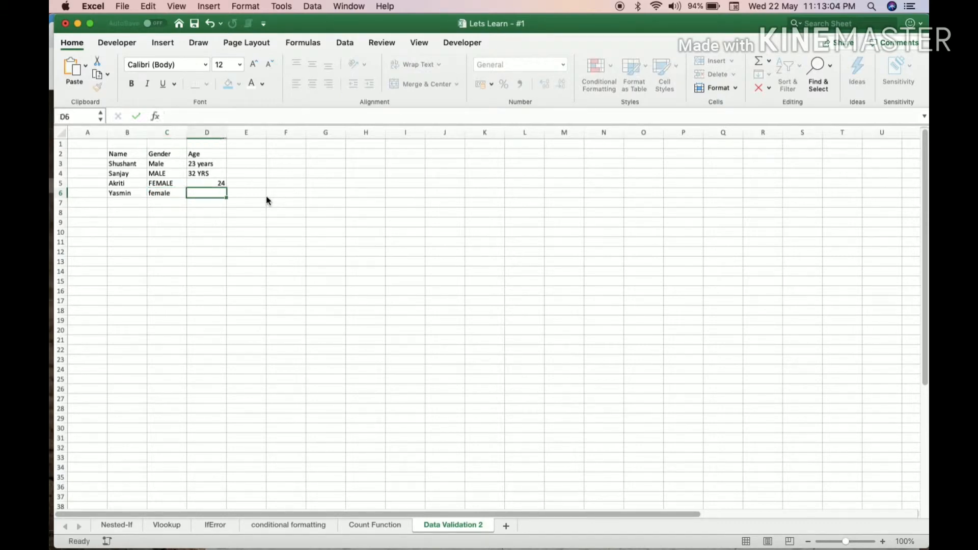
text(2)
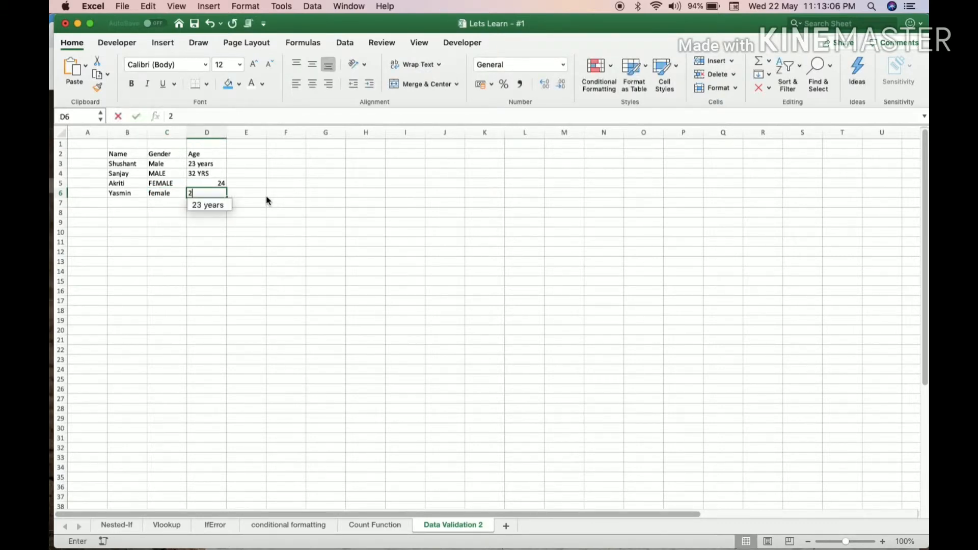
text(8 YEARS)
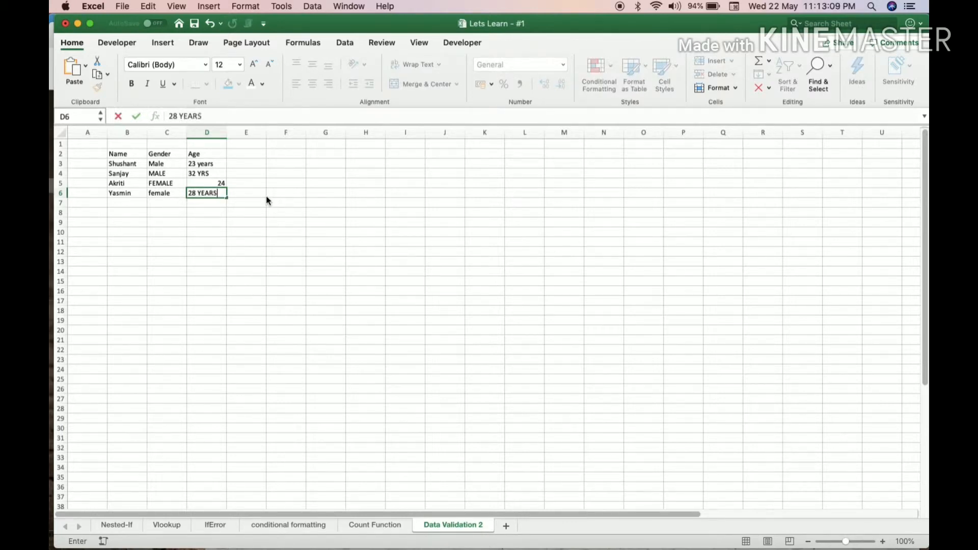
key(Left)
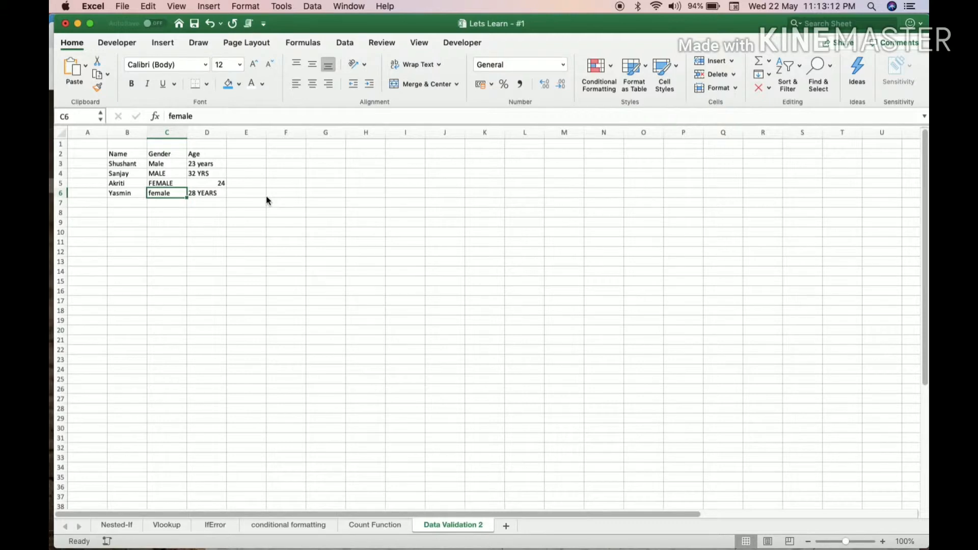
- Compare how the Gender and Age entries in C3:D6 are written from row to row
key(Up)
key(Up)
key(Up)
key(shift+Right)
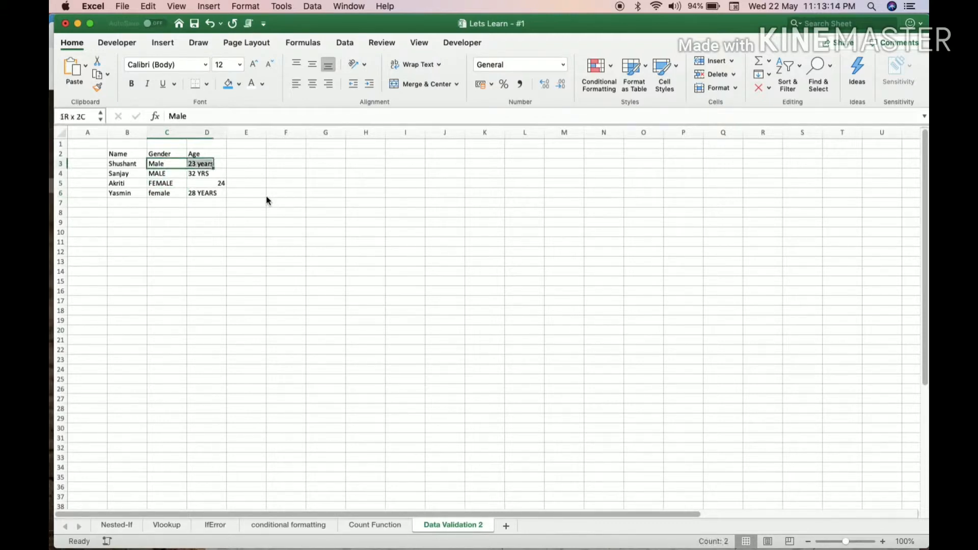
key(shift+Down)
key(shift+Down)
key(shift+Down)
key(Down)
key(Up)
key(shift+Right)
key(shift+Down)
key(shift+Down)
key(shift+Down)
key(shift+Left)
key(shift+Up)
key(shift+Up)
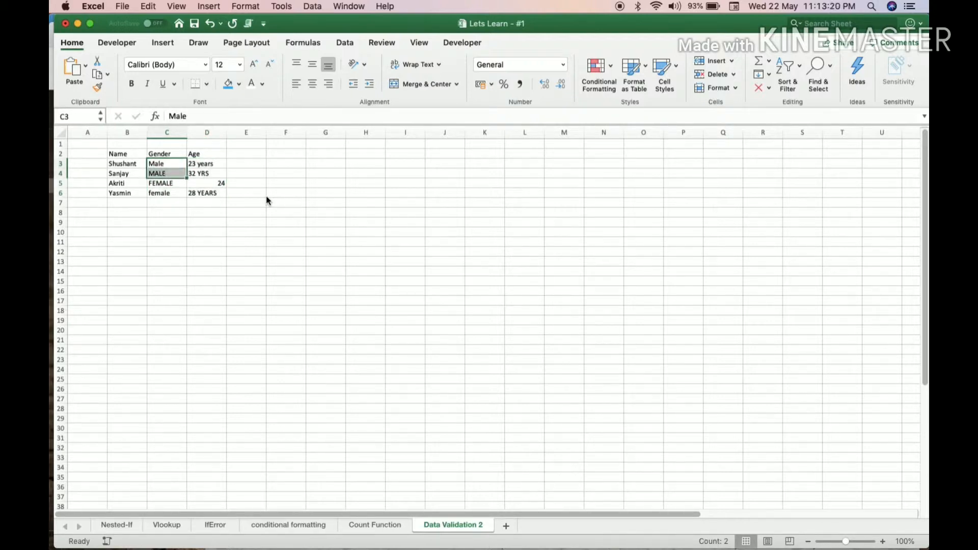
key(Down)
key(Down)
key(shift+Down)
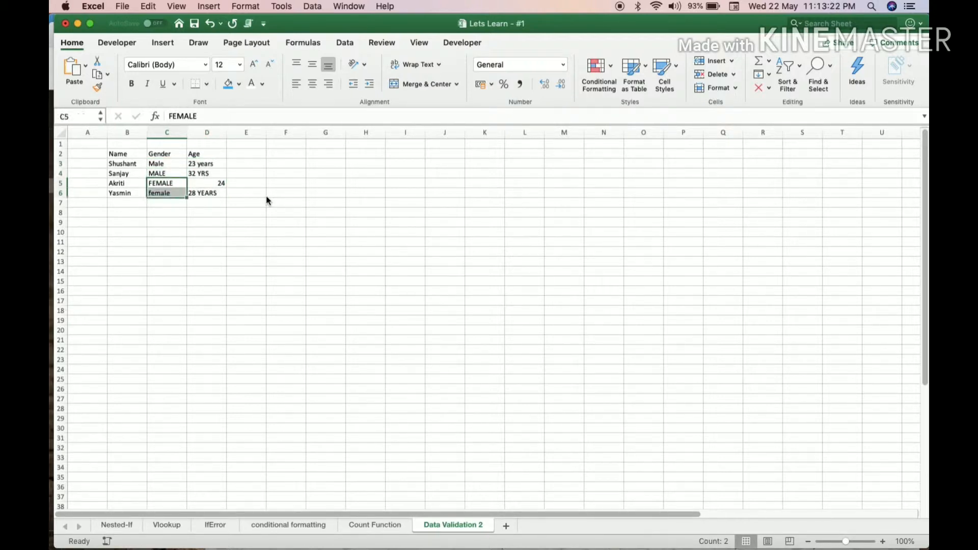
key(Right)
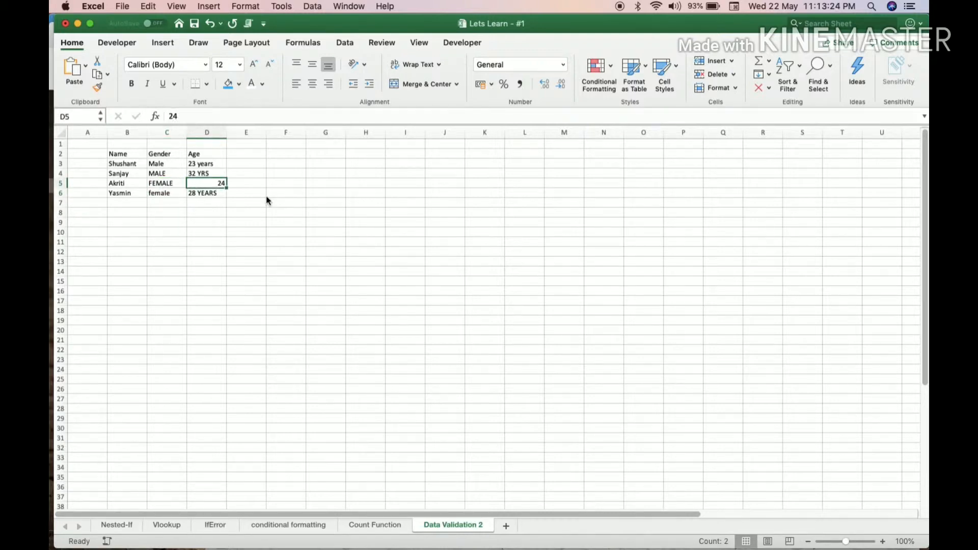
- Compare how the Age entries in D3:D6 are written, and look over the whole table in B2:D6
key(Up)
key(Up)
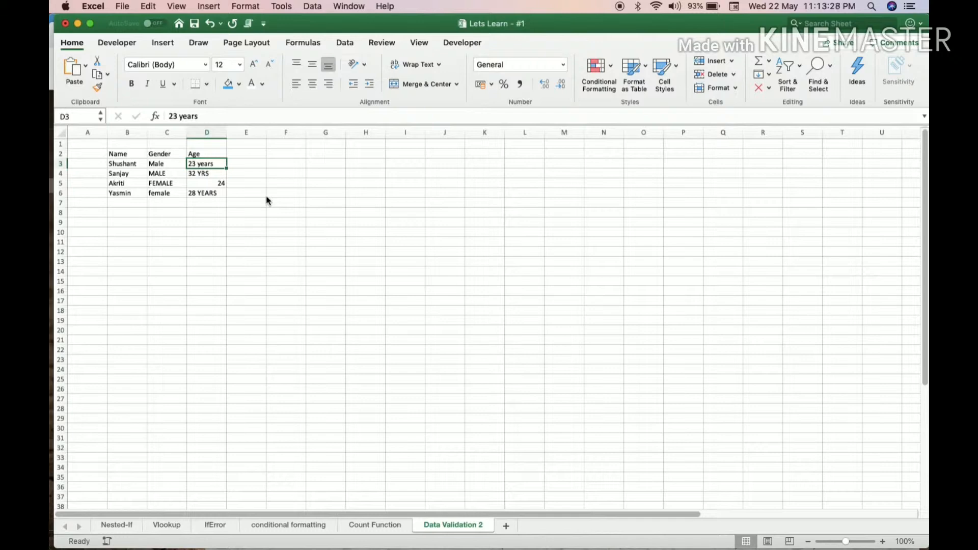
key(Down)
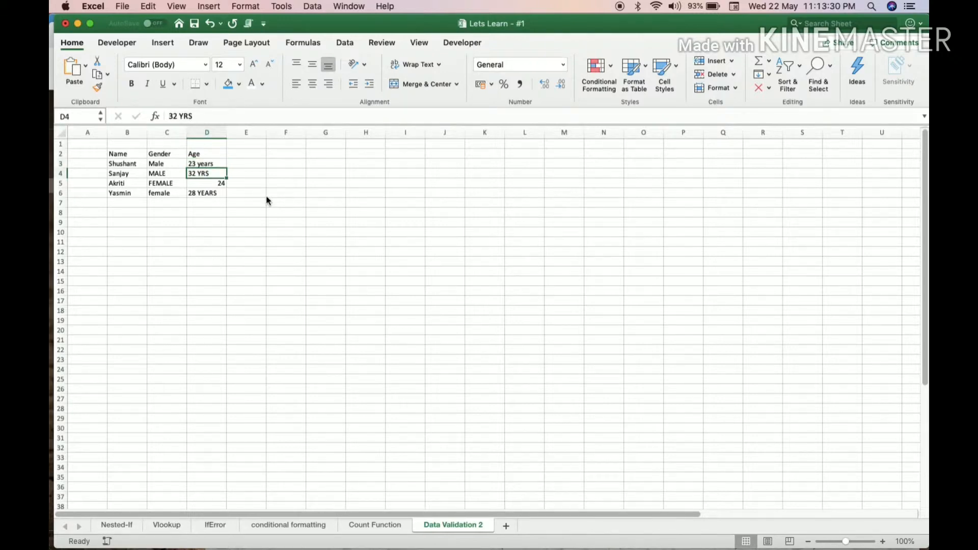
key(Down)
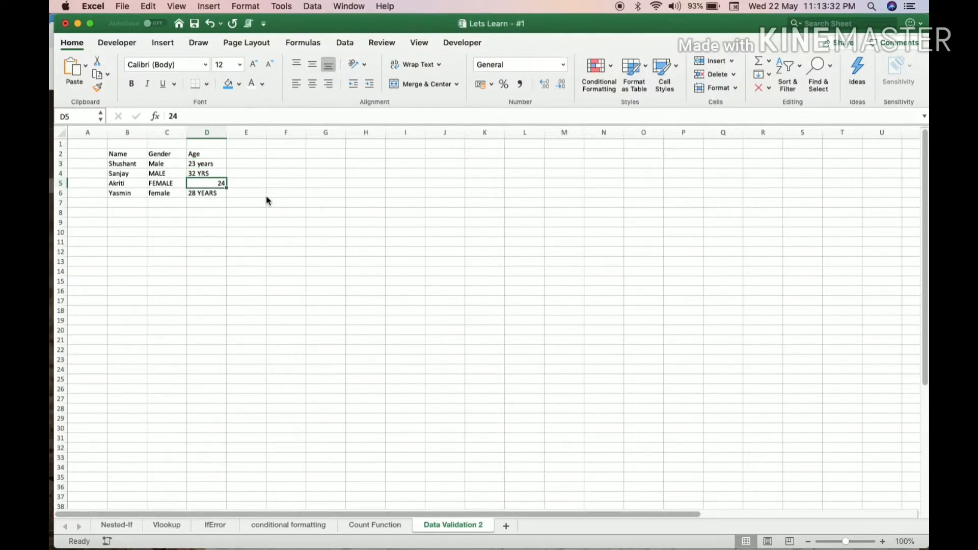
key(Down)
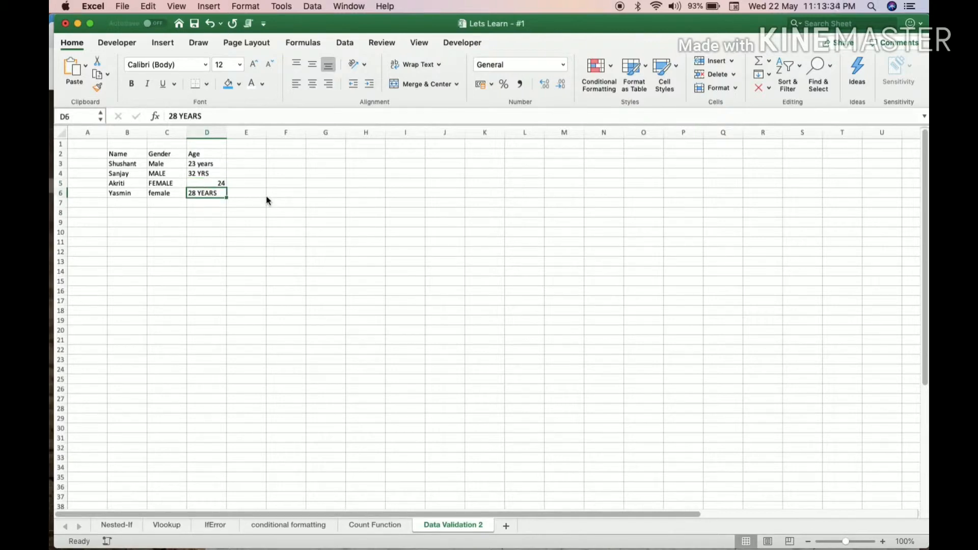
key(shift+Up)
key(shift+Up)
key(shift+Up)
key(shift+Up)
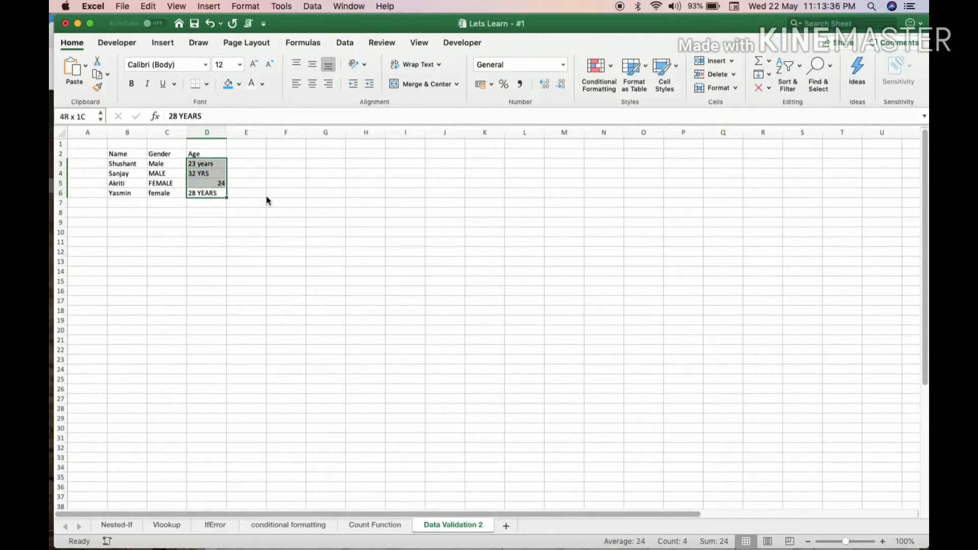
key(shift+Left)
key(shift+Left)
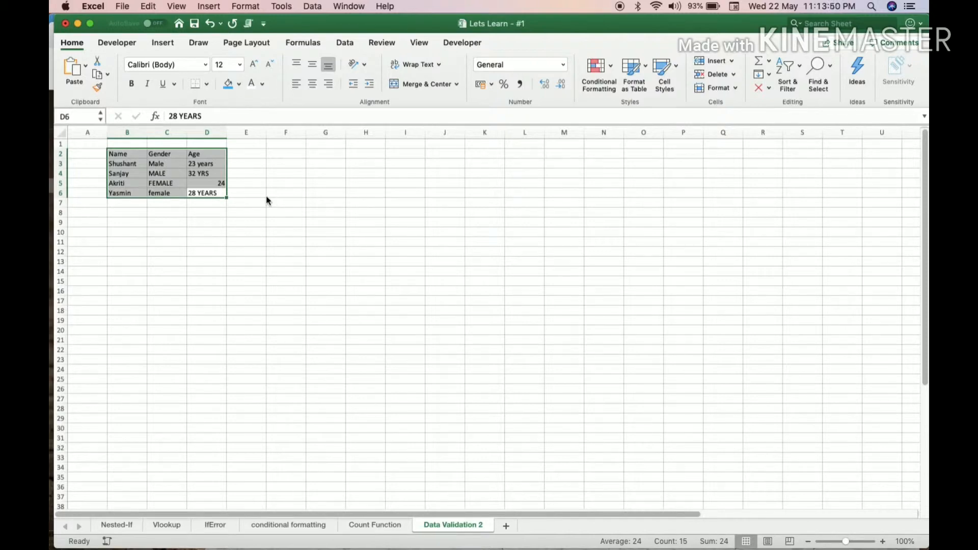
key(Right)
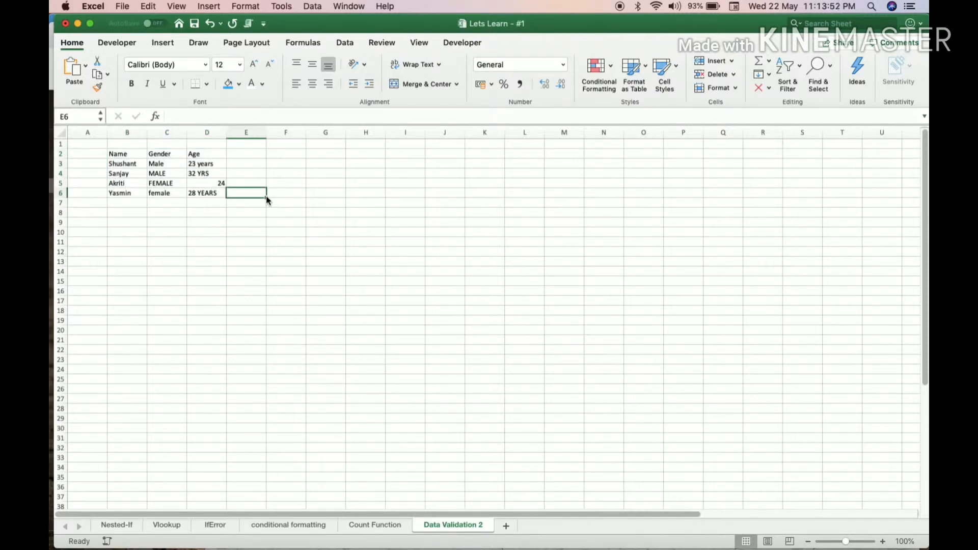
- Review the names in B3:B6 that need consistent Gender and Age entries
key(Left)
key(Left)
key(Left)
key(shift+Up)
key(shift+Up)
key(shift+Up)
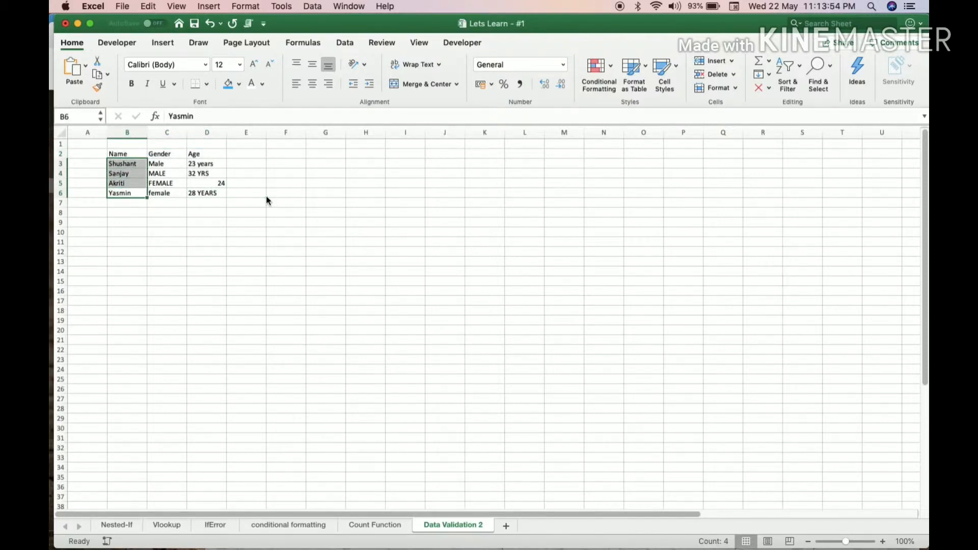
key(Up)
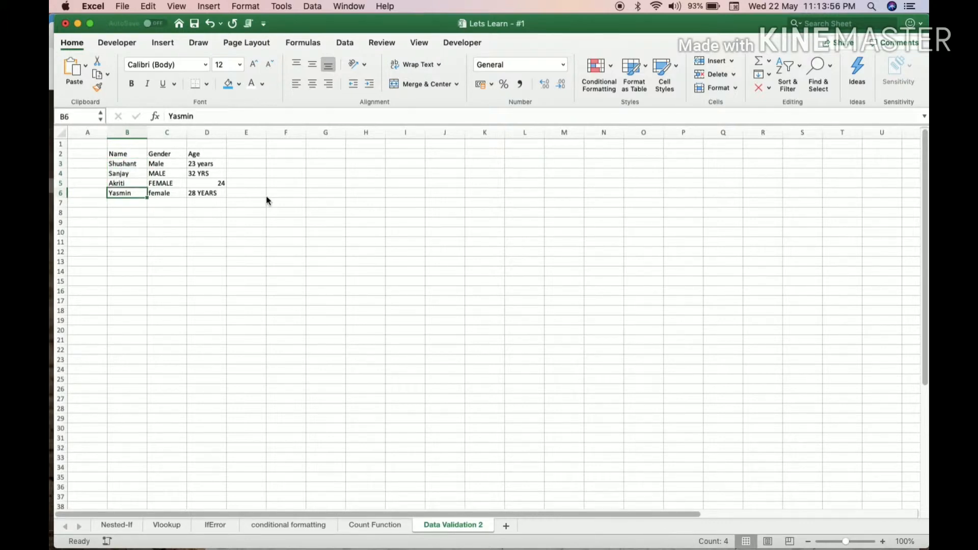
key(Up)
key(Up)
key(shift+Down)
key(shift+Down)
key(shift+Down)
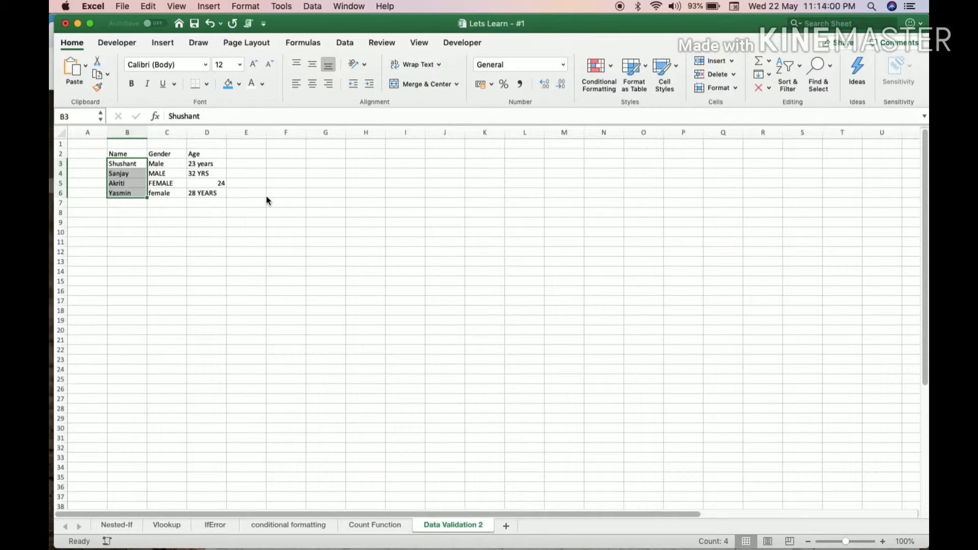
key(Right)
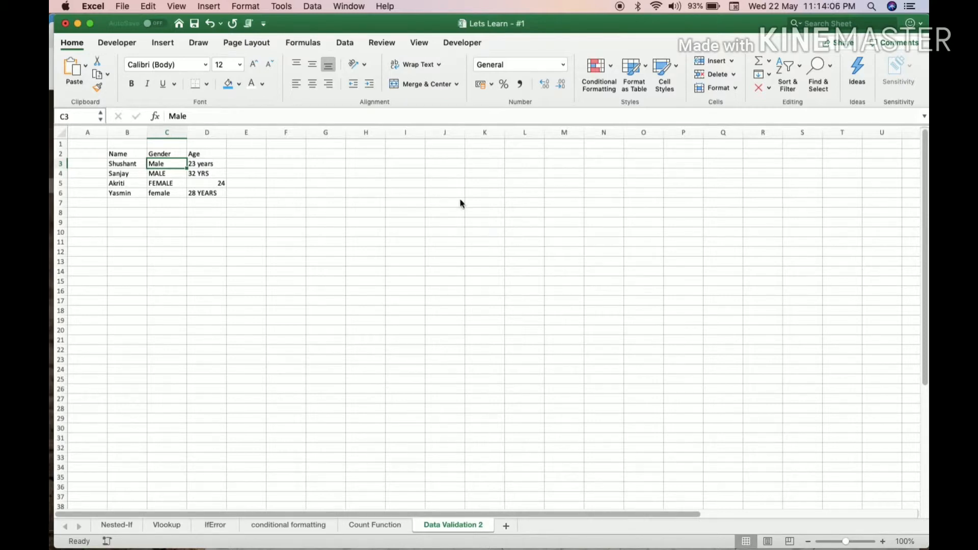
- Create a Gender option list in K2:K5 with the heading Gender and the entries Male, Female and Others
click(490, 163)
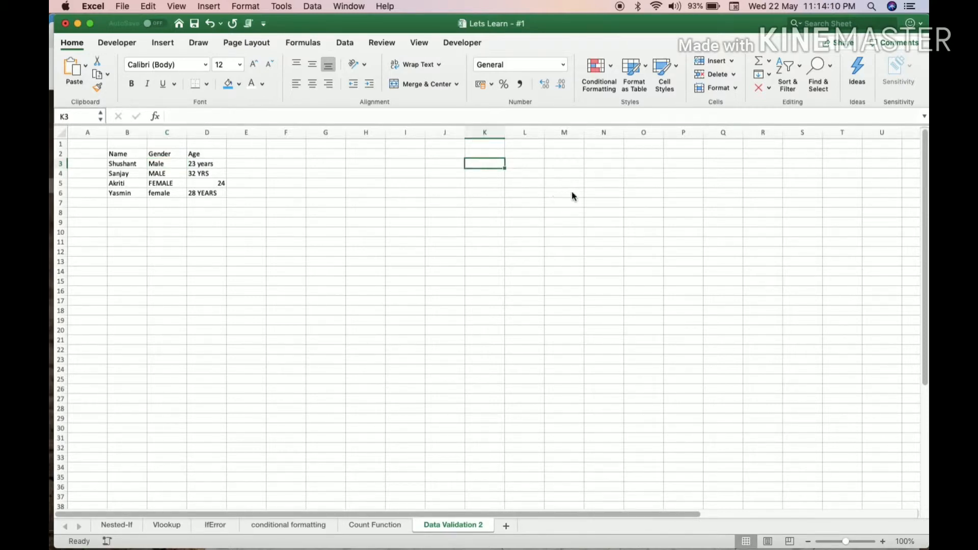
key(Up)
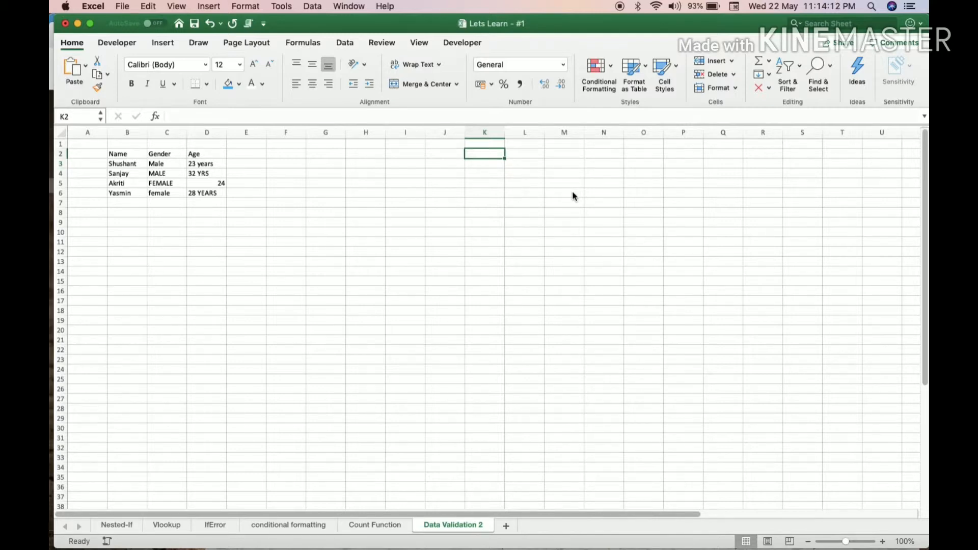
text(Gender)
key(Return)
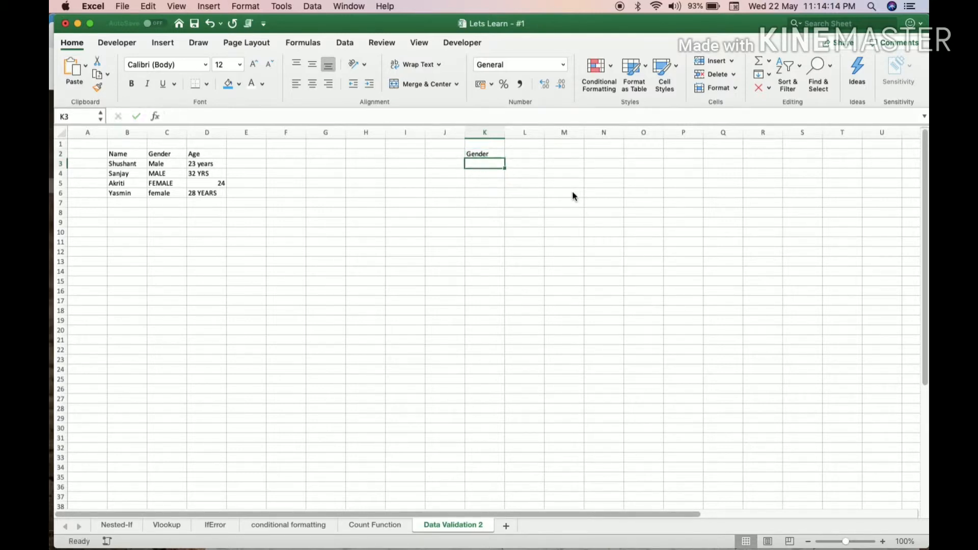
text(Male)
key(Return)
text(Fe)
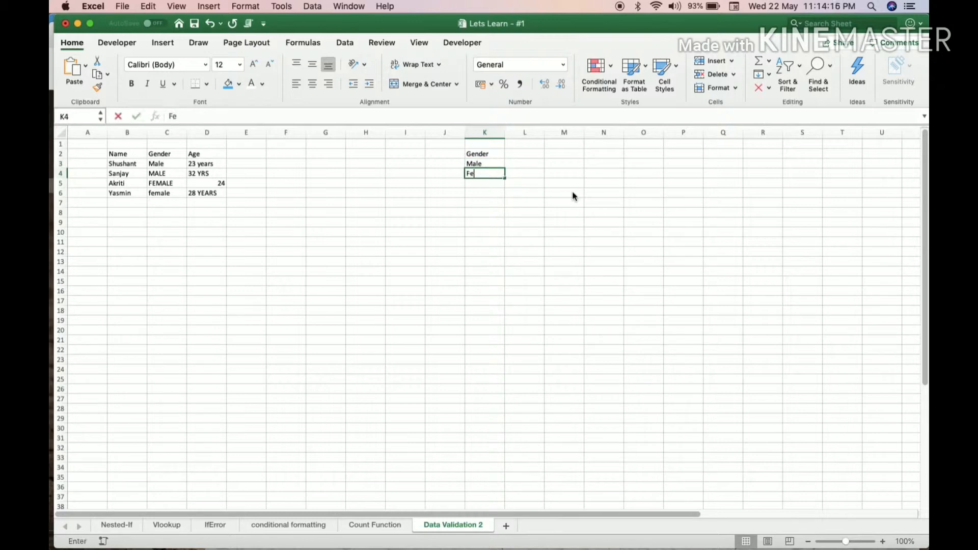
text(male)
key(Return)
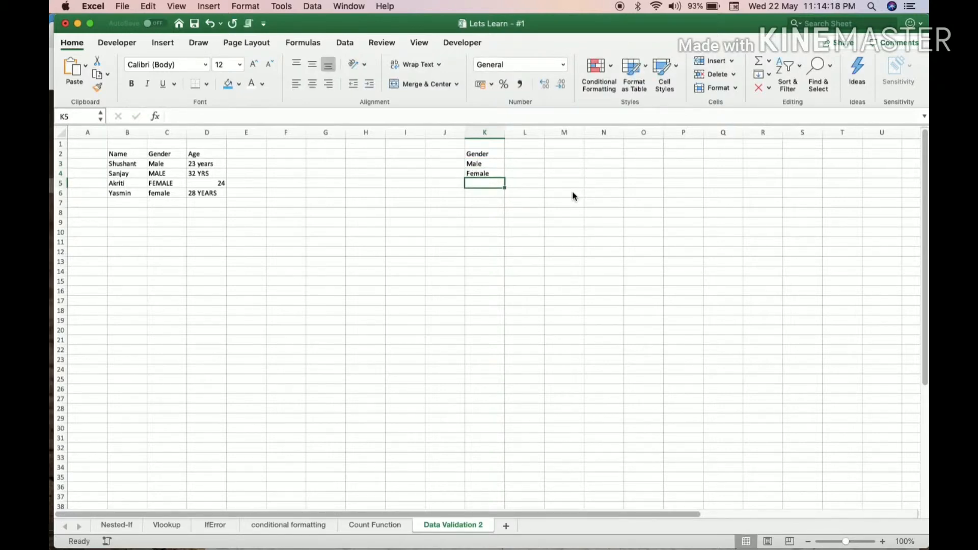
text(Others)
key(Up)
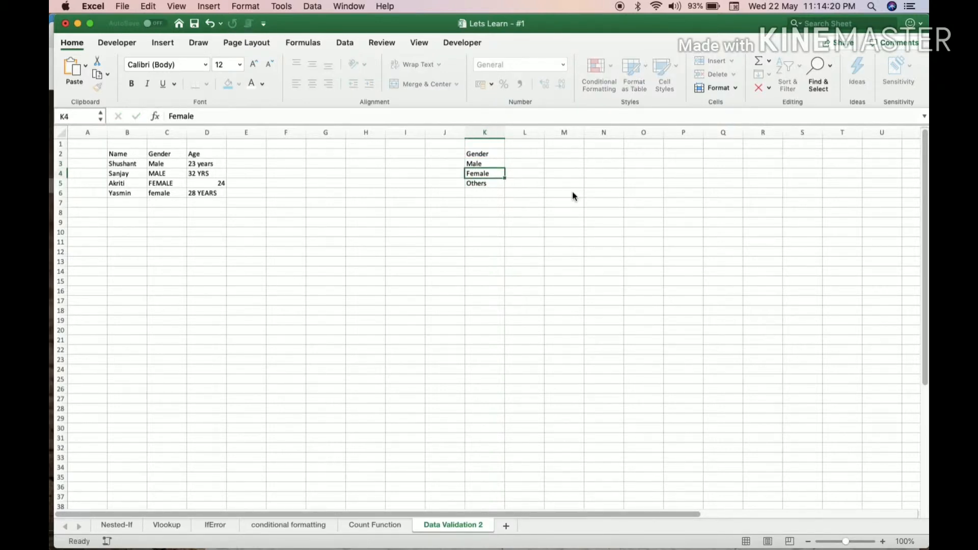
key(Up)
key(shift+Down)
key(shift+Down)
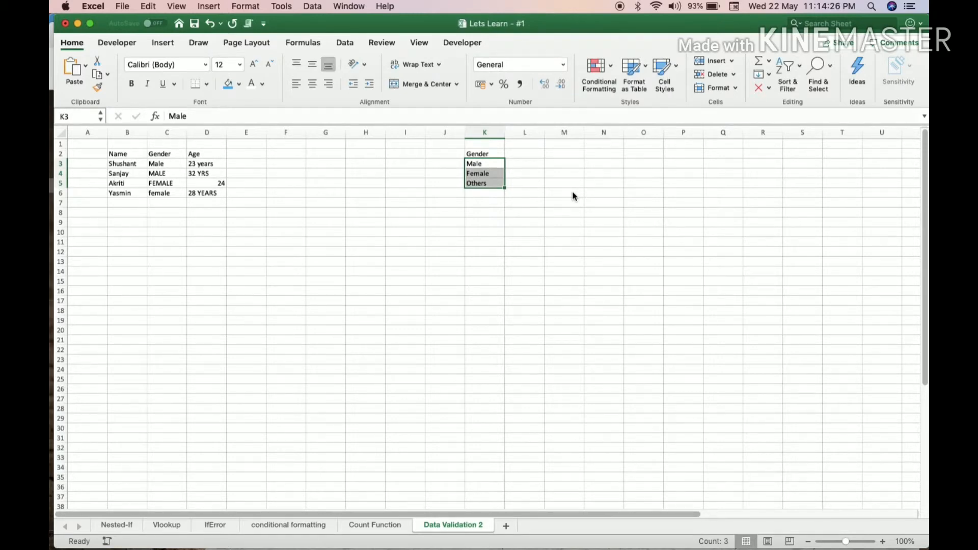
- Start an age option list beside the Gender list with the heading Age in L2 and the ranges 18-25 and 26-30
key(Up)
key(Right)
text(Age)
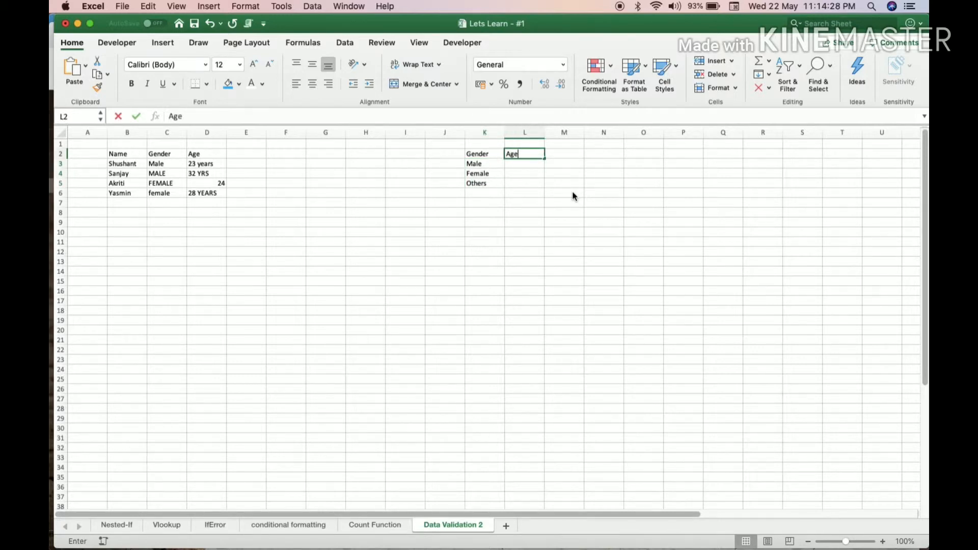
key(Return)
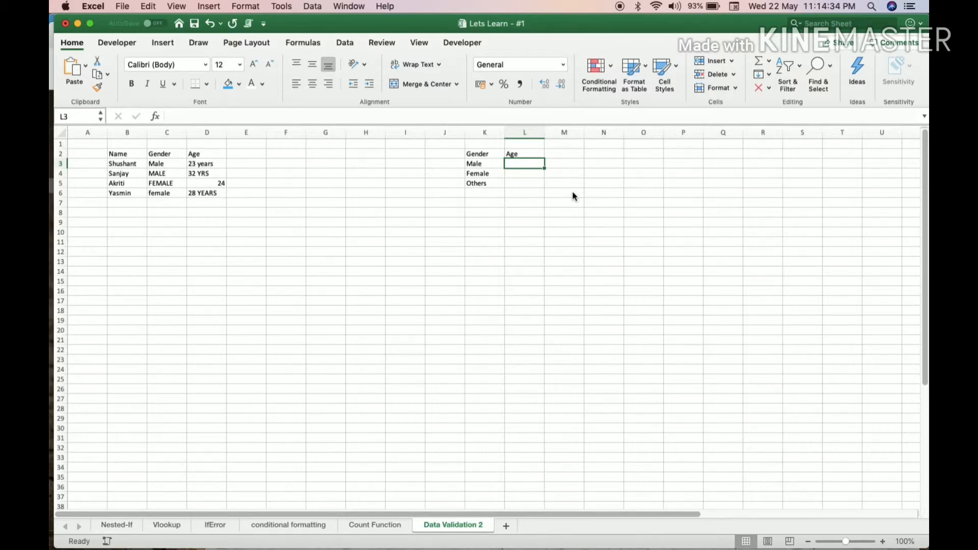
text(18-25)
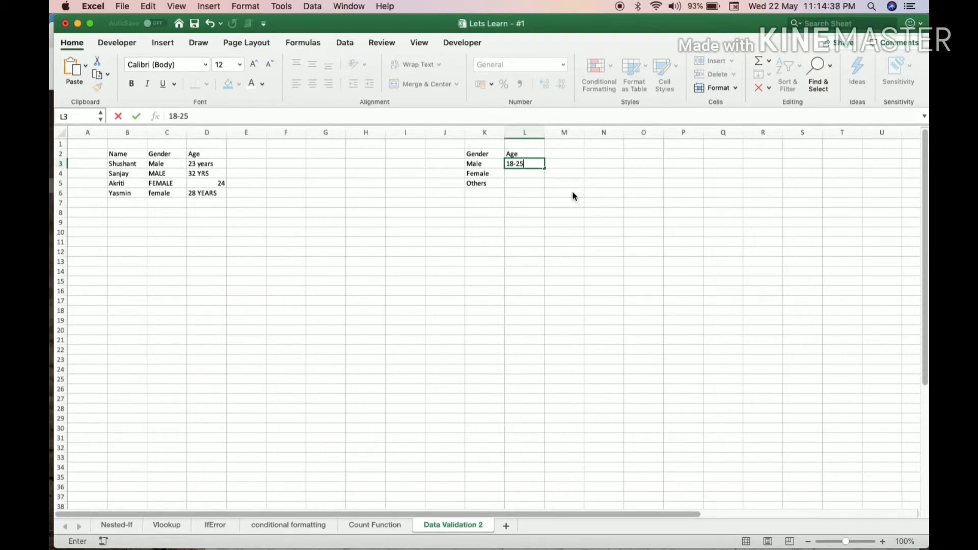
key(Return)
text(2)
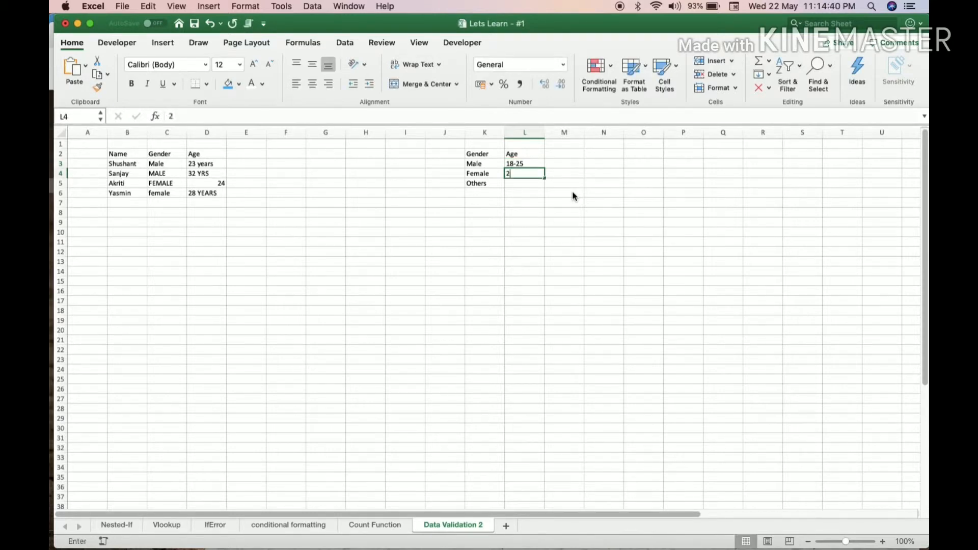
text(6-30)
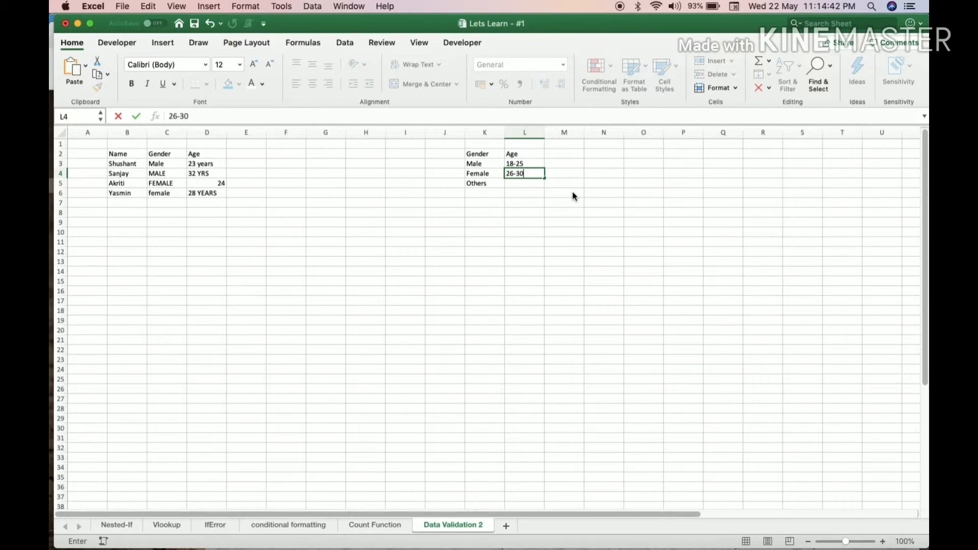
key(Return)
- Complete the age option list by entering 31-35, 36-40 and 40+ in L5:L7
text(31-35)
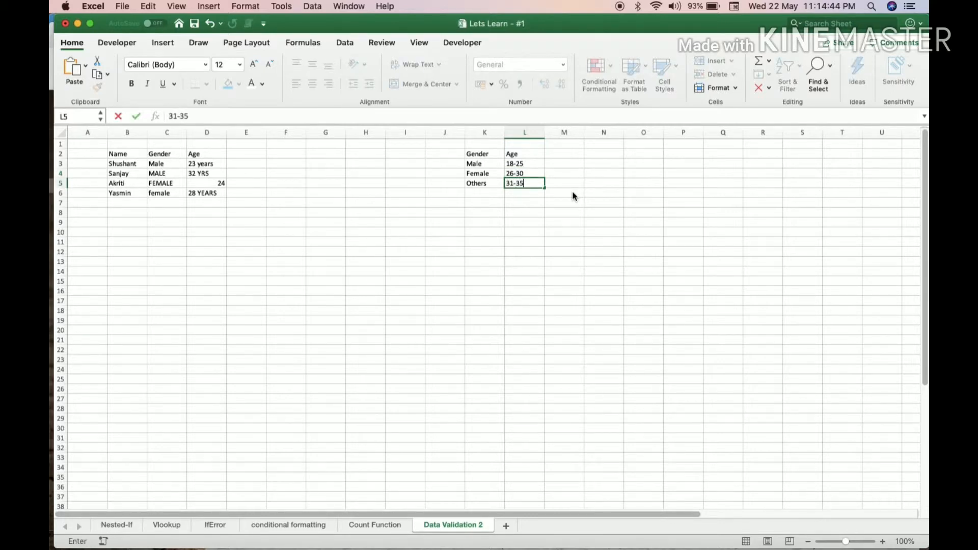
key(Return)
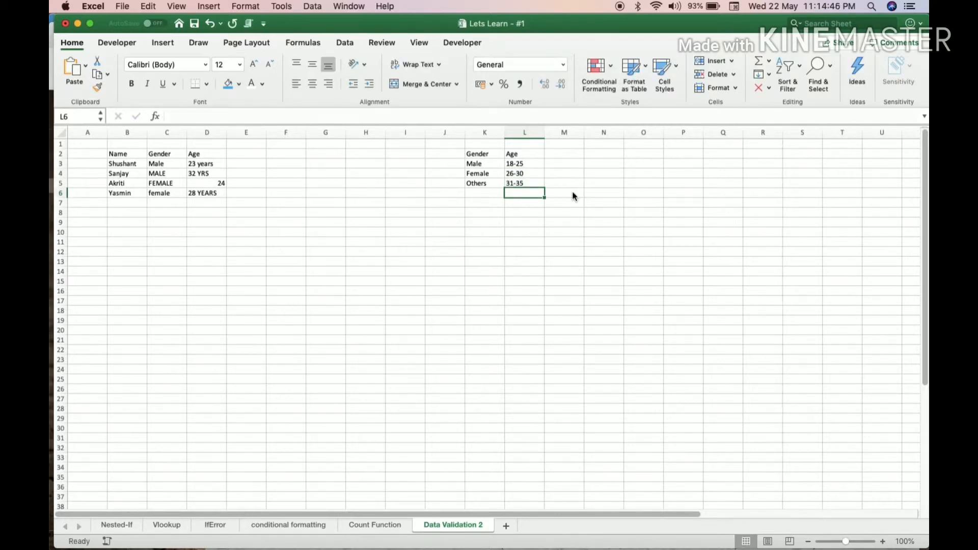
text(36-40)
key(Return)
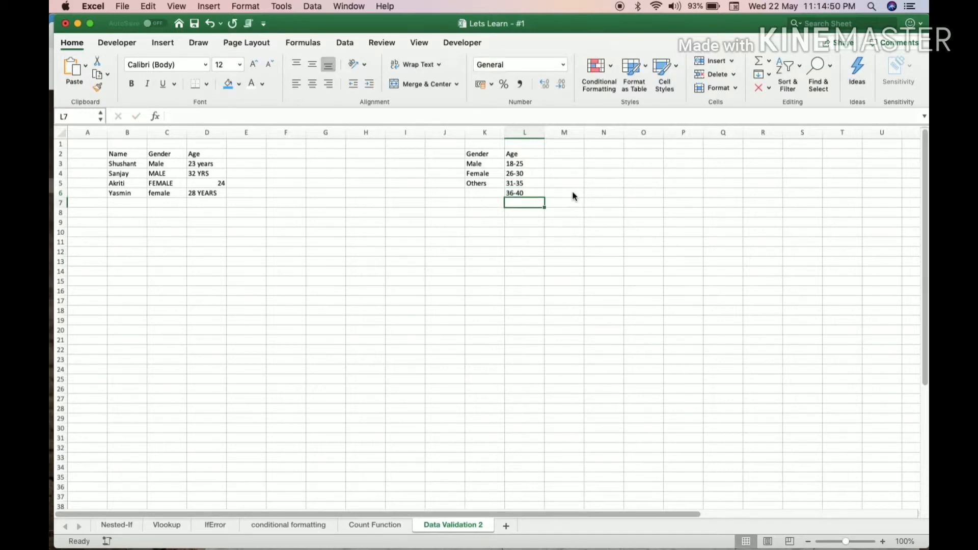
text(40+)
key(BackSpace)
key(BackSpace)
text(1)
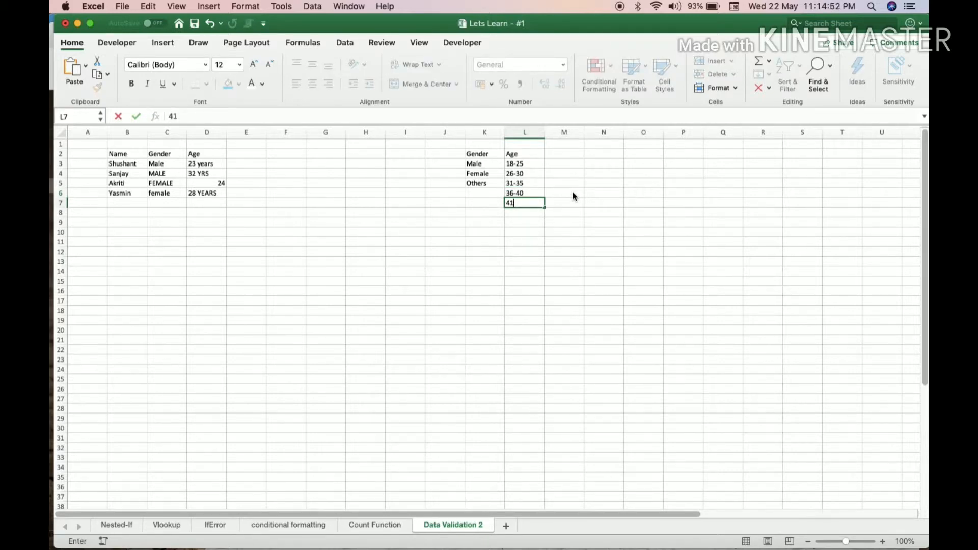
key(BackSpace)
text(0+)
key(Return)
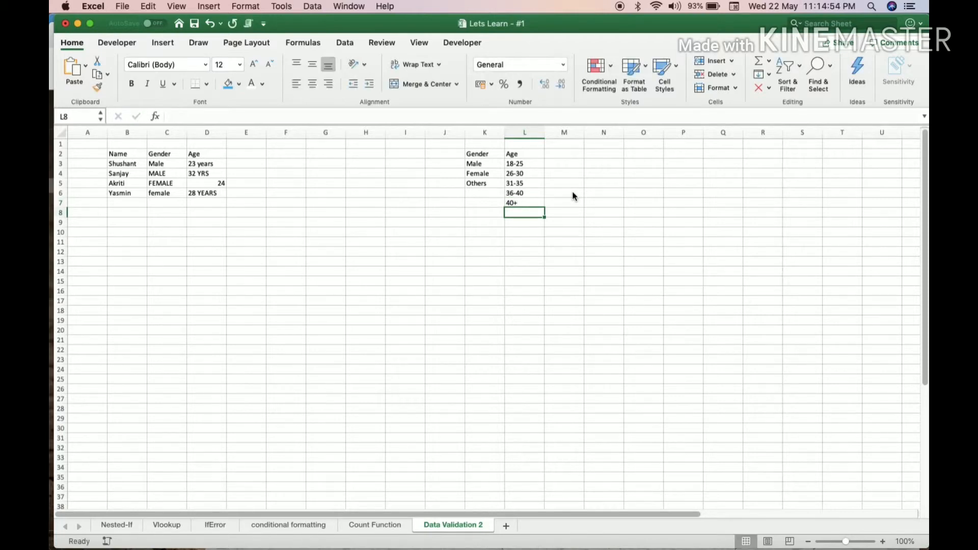
- Change the heading in L2 to Age (Years) and review the option lists in K3:L7
key(Up)
key(Up)
key(Up)
key(F2)
text((Years))
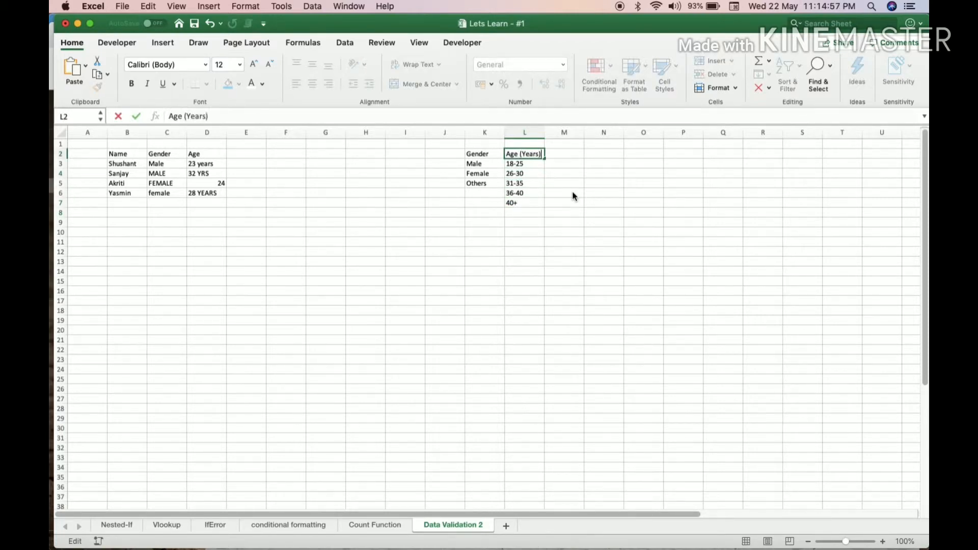
key(Return)
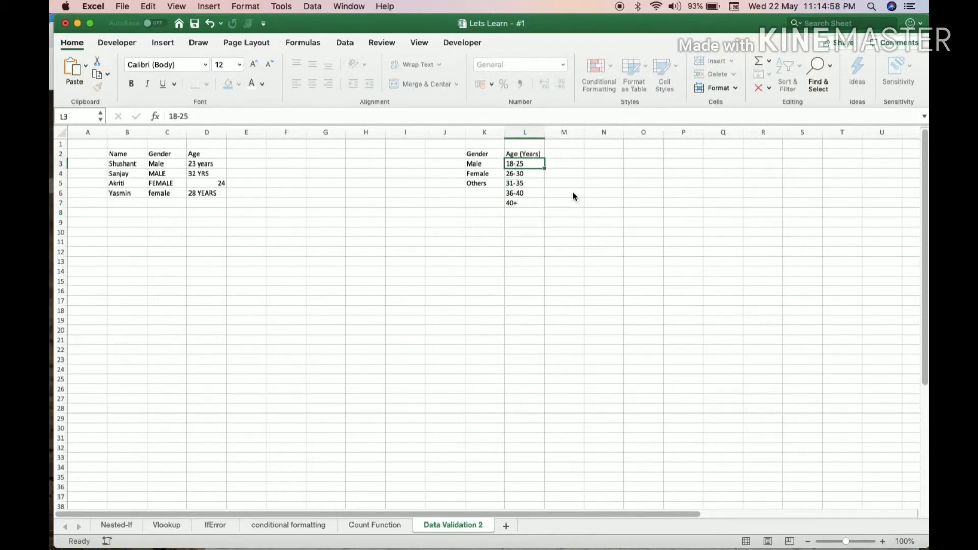
key(Left)
key(shift+Right)
key(shift+Down)
key(shift+Down)
key(shift+Down)
key(shift+Down)
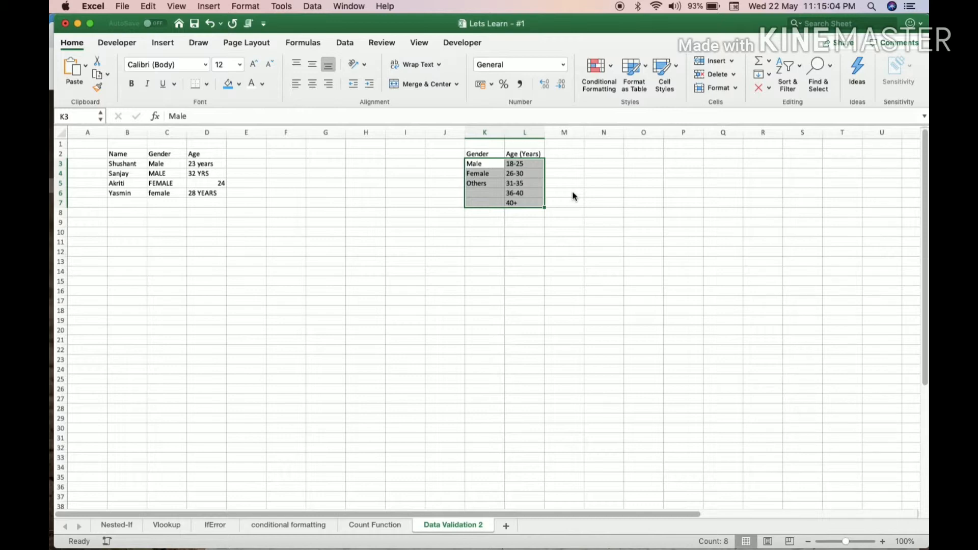
- Copy the Name, Gender and Age headings from B2:D2 to row 8, starting at B8
key(Left)
key(Left)
key(Left)
key(Left)
key(Left)
key(Left)
key(Left)
key(Left)
key(Left)
key(Up)
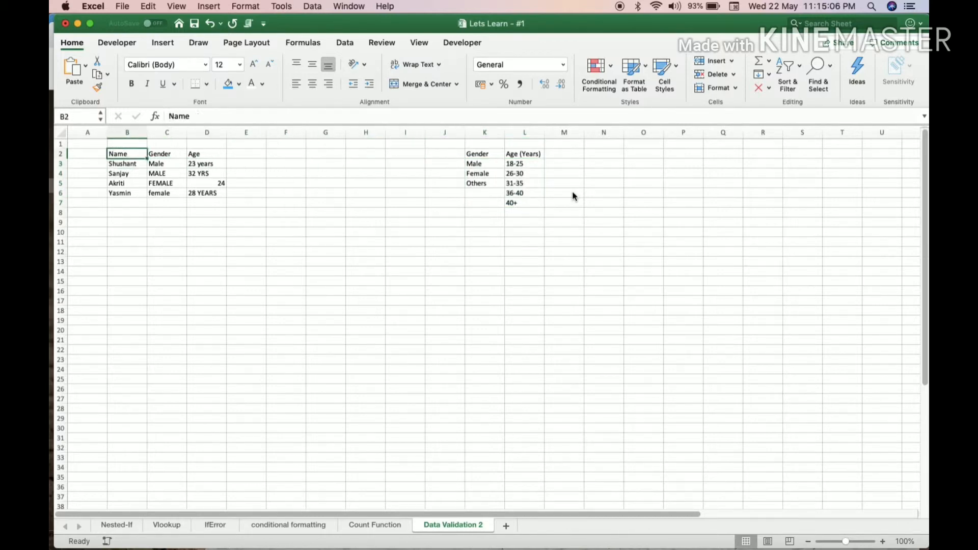
key(shift+Right)
key(shift+Down)
key(shift+Down)
key(shift+Down)
key(shift+Up)
key(shift+Up)
key(shift+Up)
key(shift+Right)
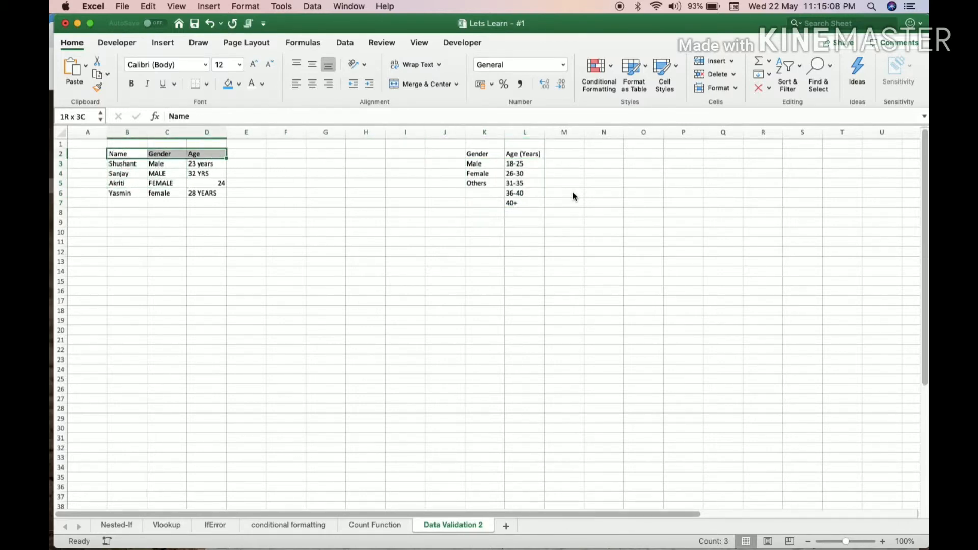
key(super+c)
key(Down)
key(Down)
key(Down)
key(Down)
key(Down)
key(Down)
key(super+v)
- Copy the four names from B3:B6 into B9:B12 of the second table
key(Up)
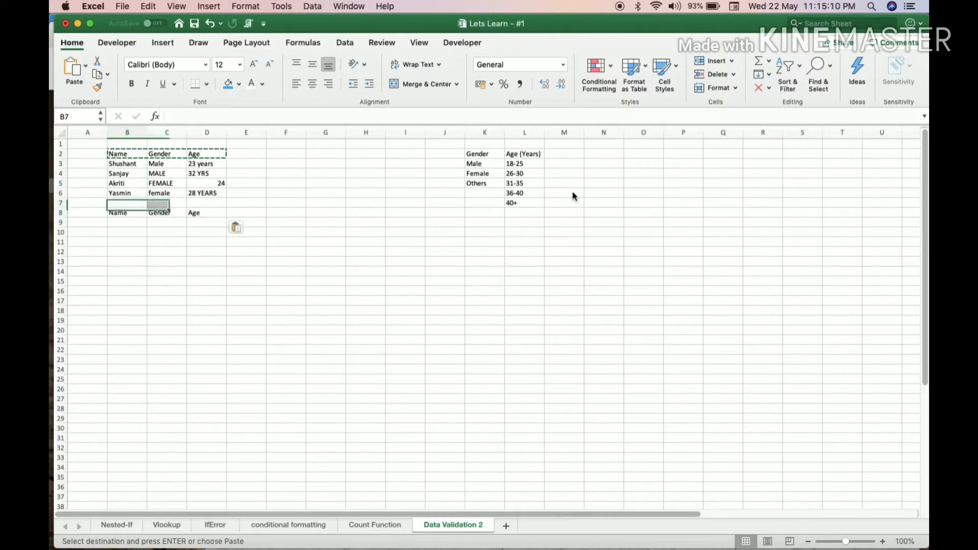
key(Up)
key(shift+Up)
key(shift+Up)
key(shift+Up)
key(super+c)
key(Down)
key(Down)
key(Down)
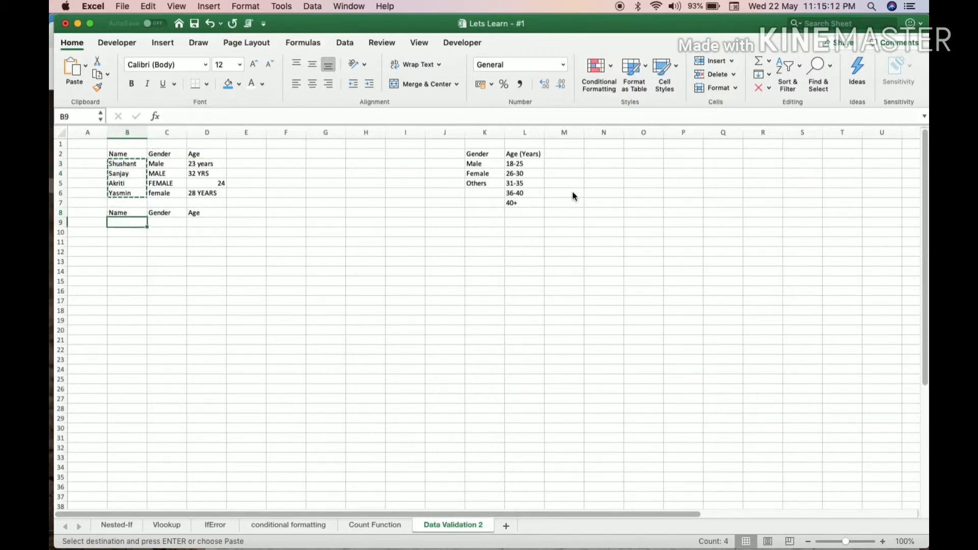
key(super+v)
key(Right)
key(Escape)
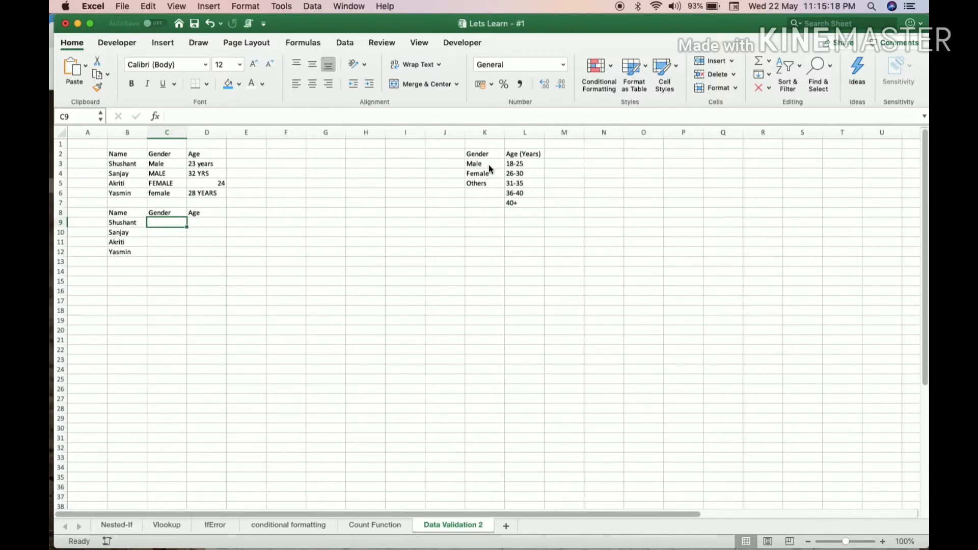
- Add List data validation to C9 with the source range K3:K5 and check its drop-down options
click(350, 46)
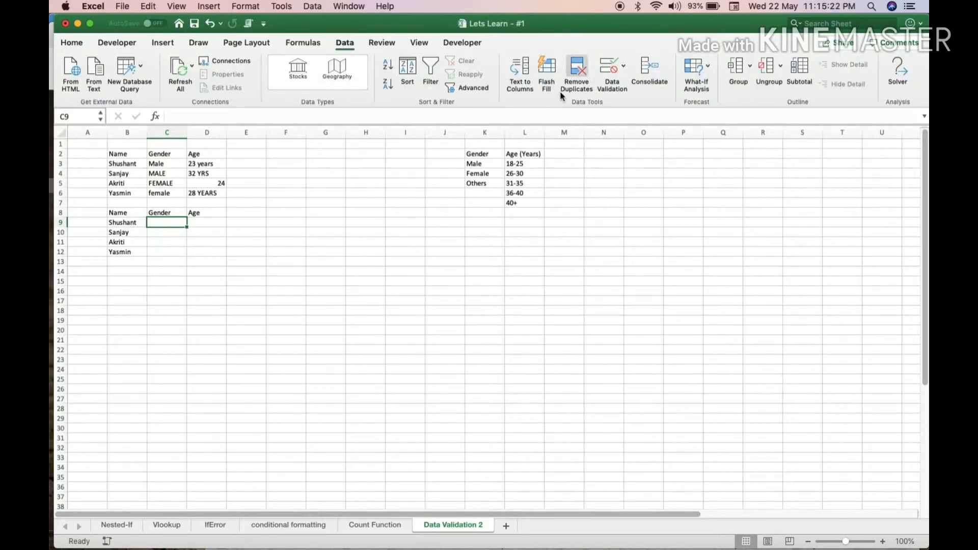
click(611, 68)
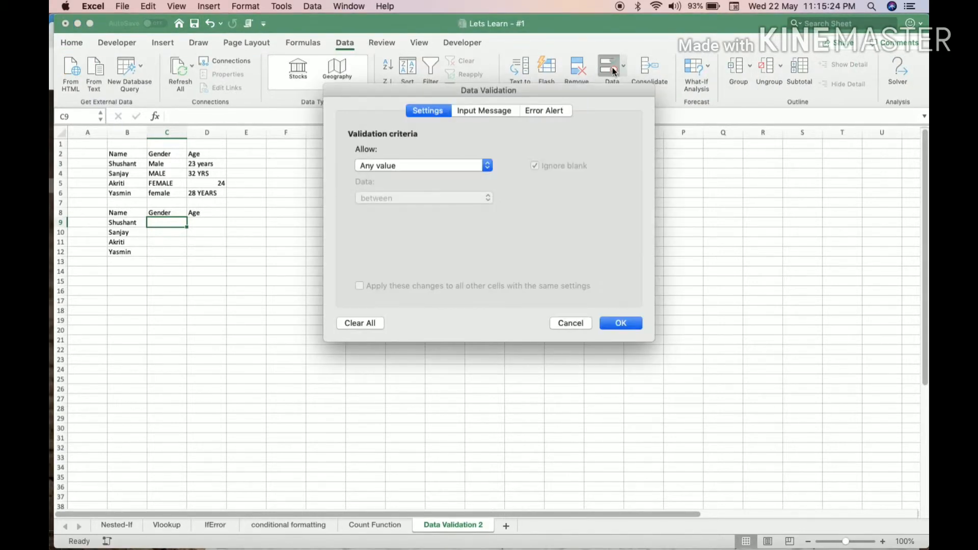
click(448, 166)
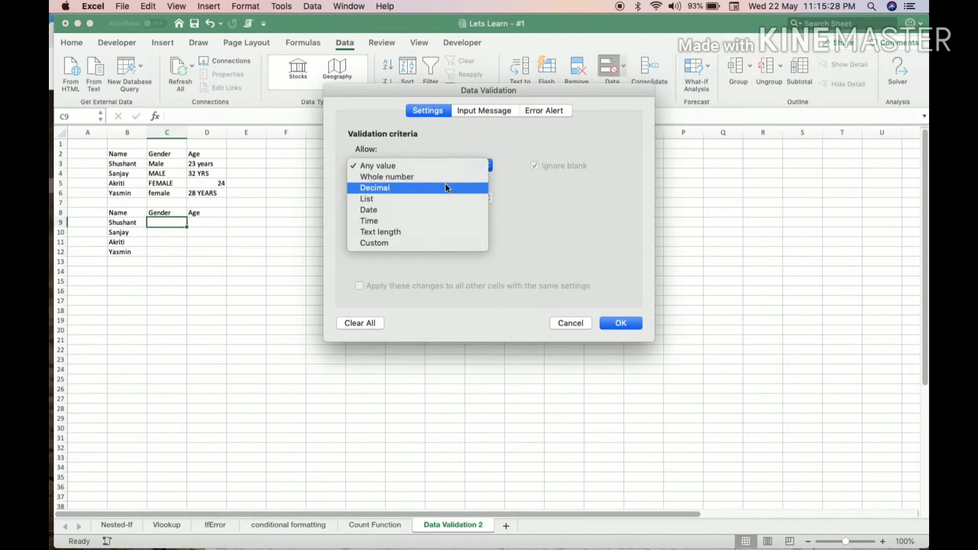
click(439, 198)
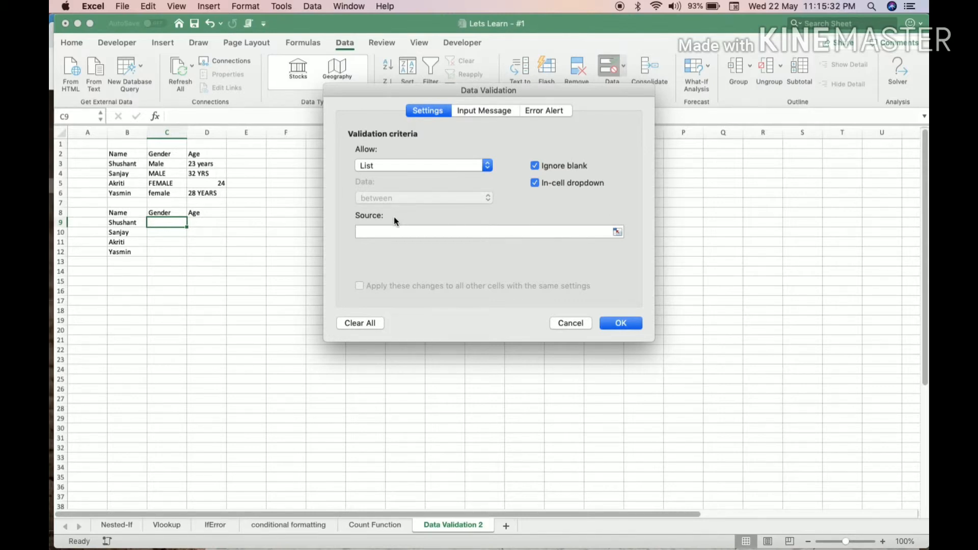
click(445, 233)
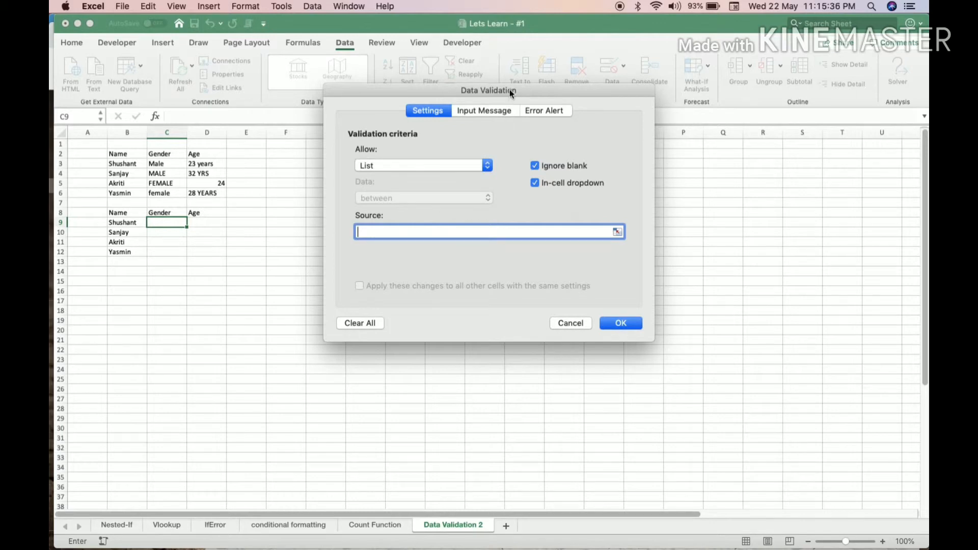
drag(509, 89, 500, 221)
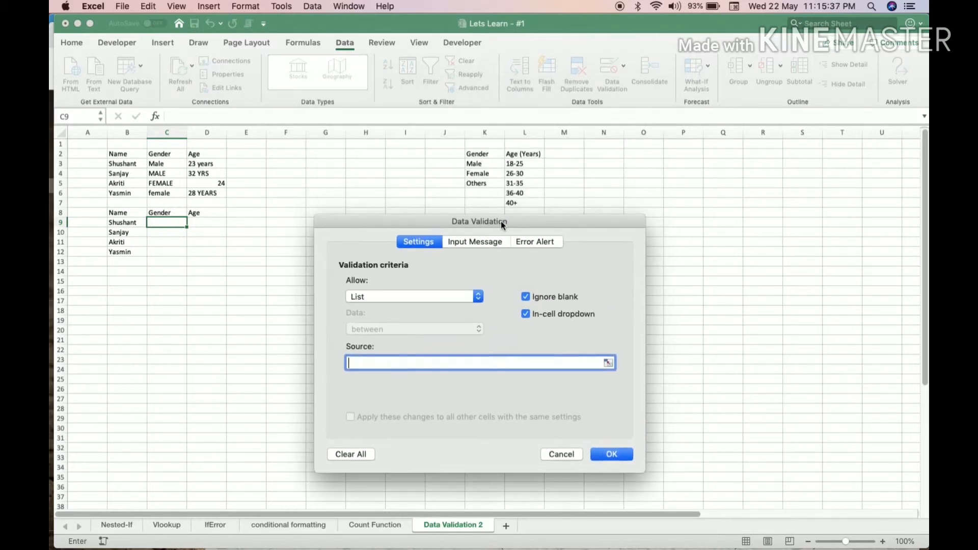
click(608, 362)
click(474, 164)
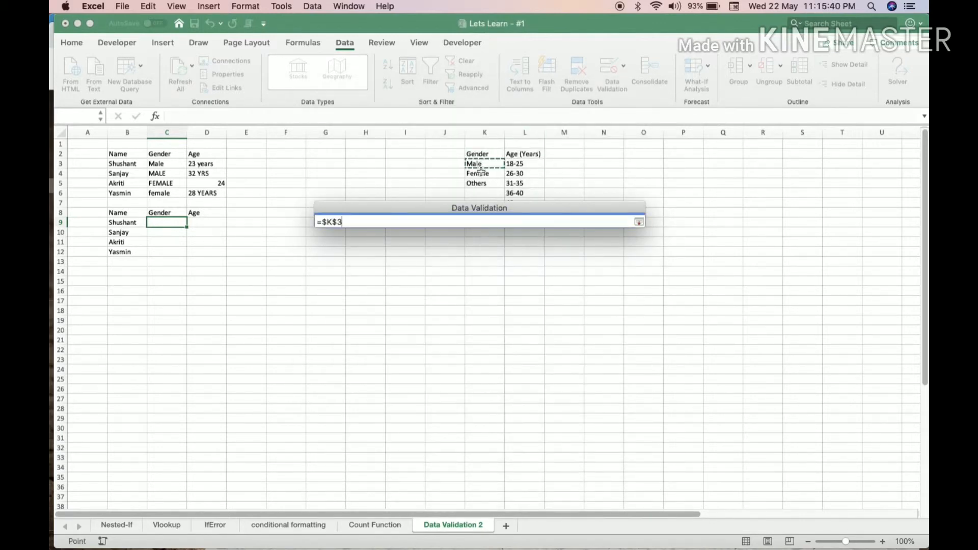
drag(481, 172, 477, 184)
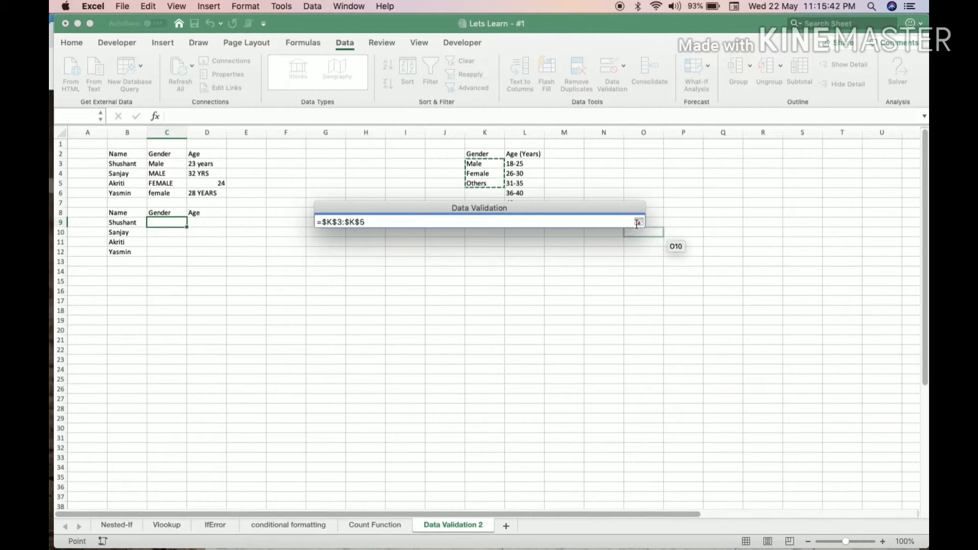
click(638, 222)
click(612, 454)
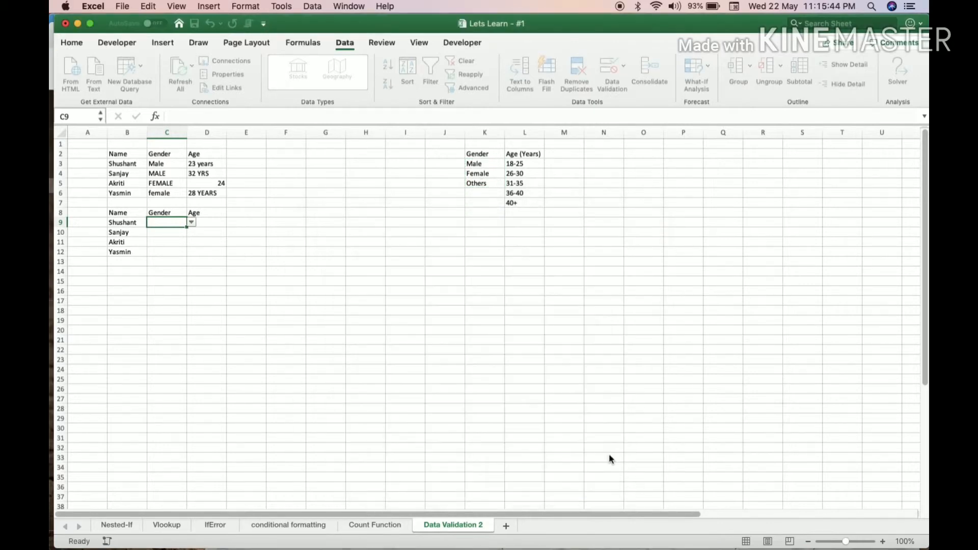
click(192, 223)
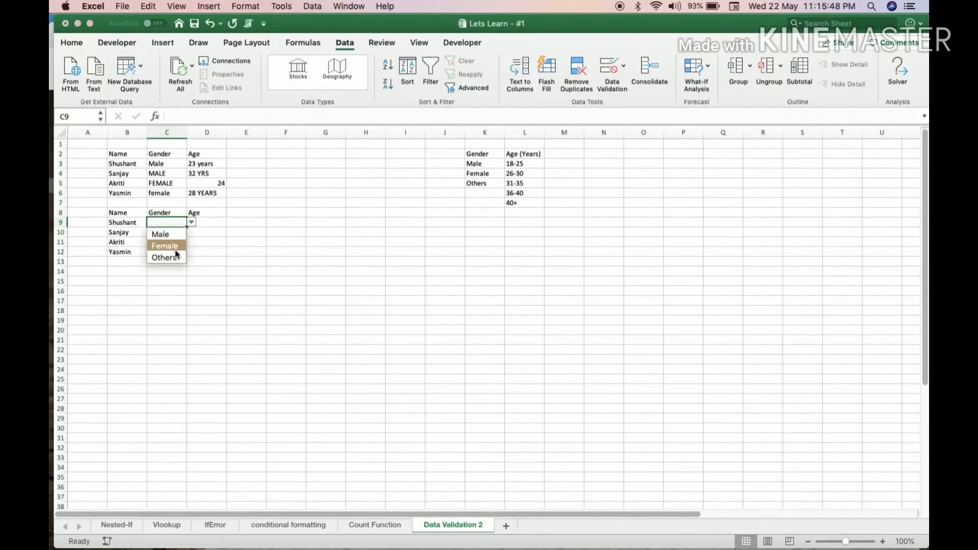
click(206, 223)
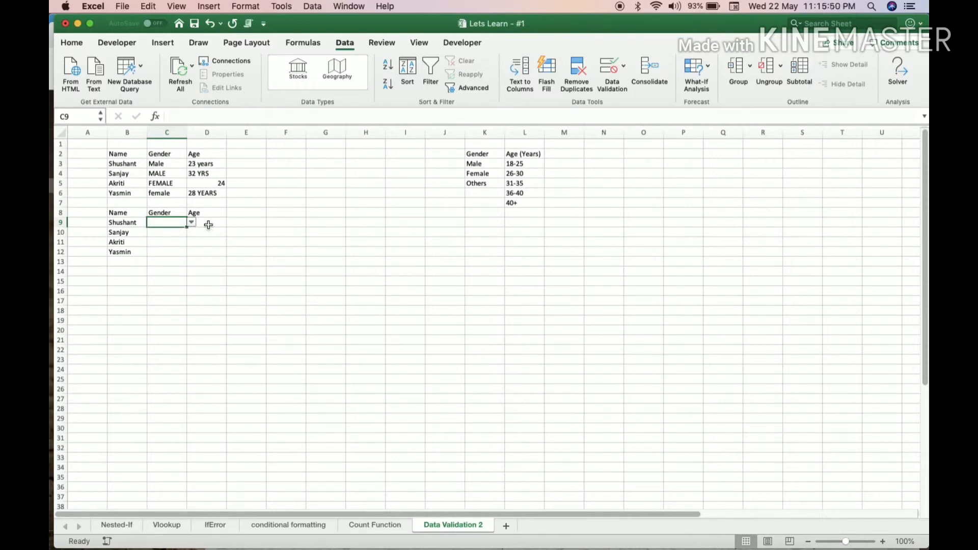
- Add List data validation to D9 with the source range L3:L7 and check its drop-down options
click(206, 223)
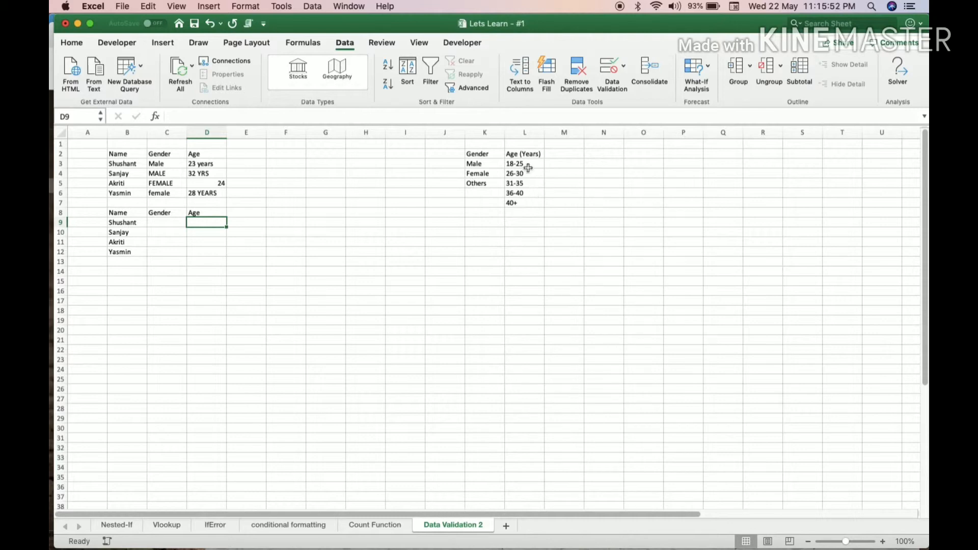
click(605, 71)
click(439, 166)
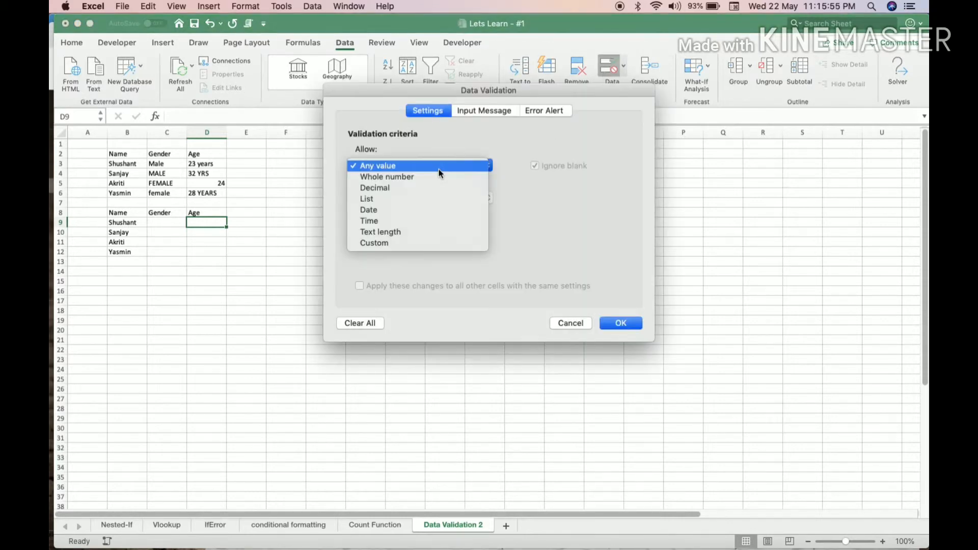
click(433, 197)
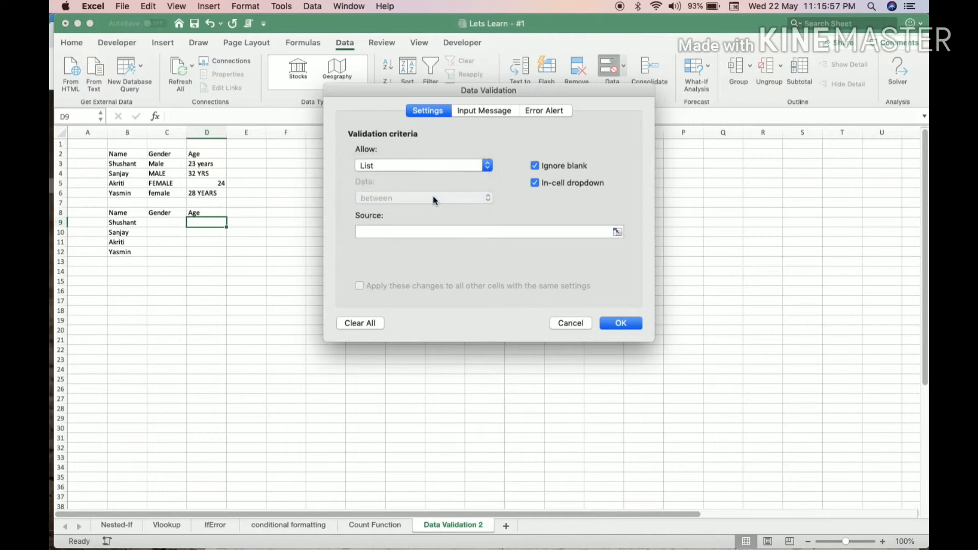
click(617, 232)
drag(529, 160, 526, 204)
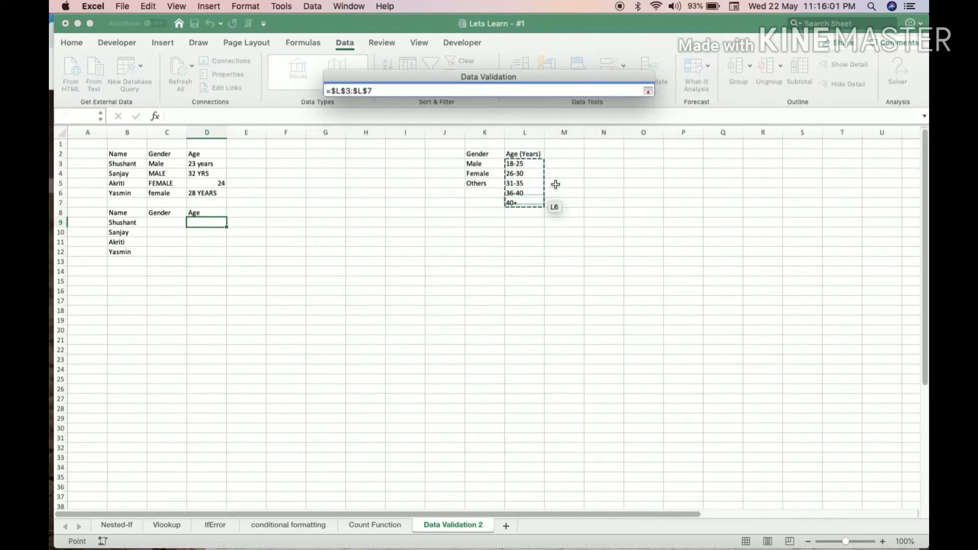
click(648, 91)
click(617, 325)
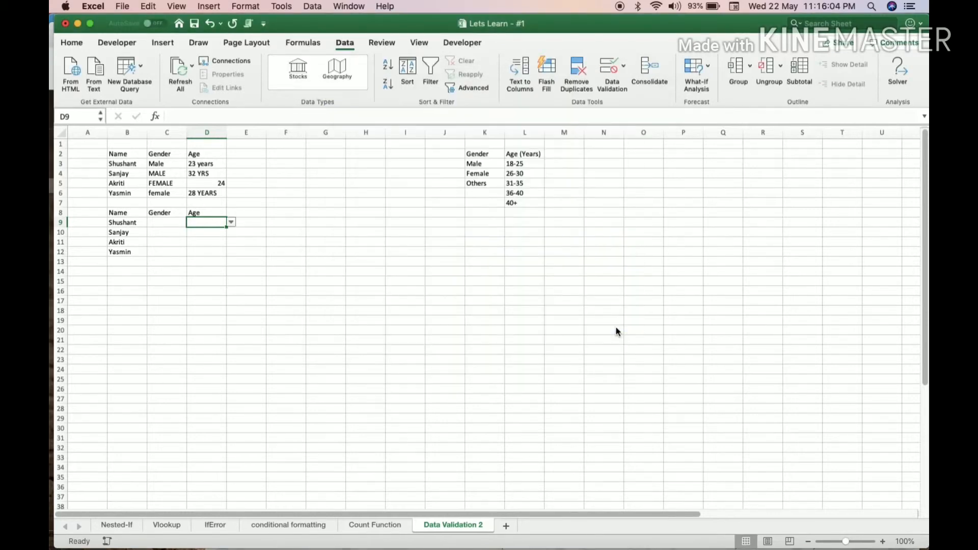
click(232, 223)
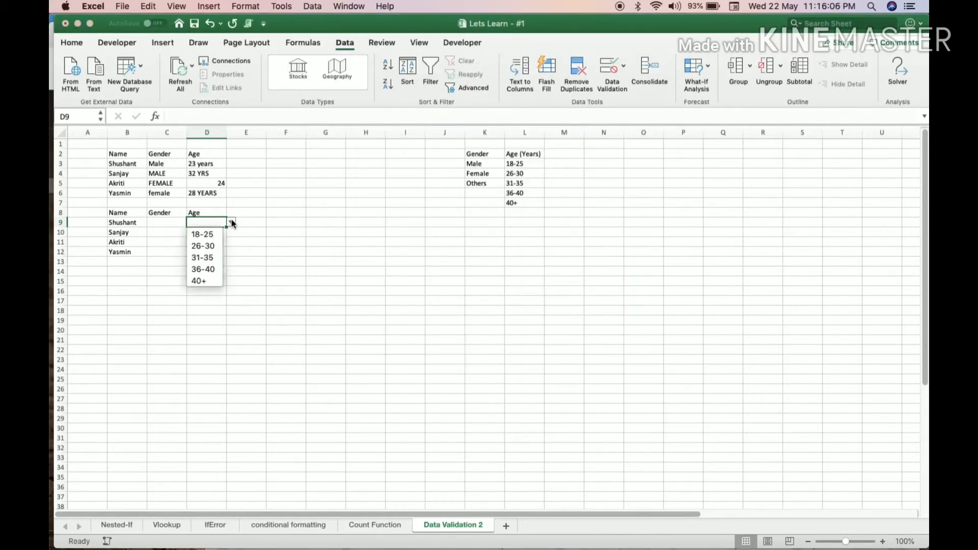
click(231, 224)
- Choose Male for the gender in C9 and 18-25 for the age in D9 from their drop-down lists
click(174, 222)
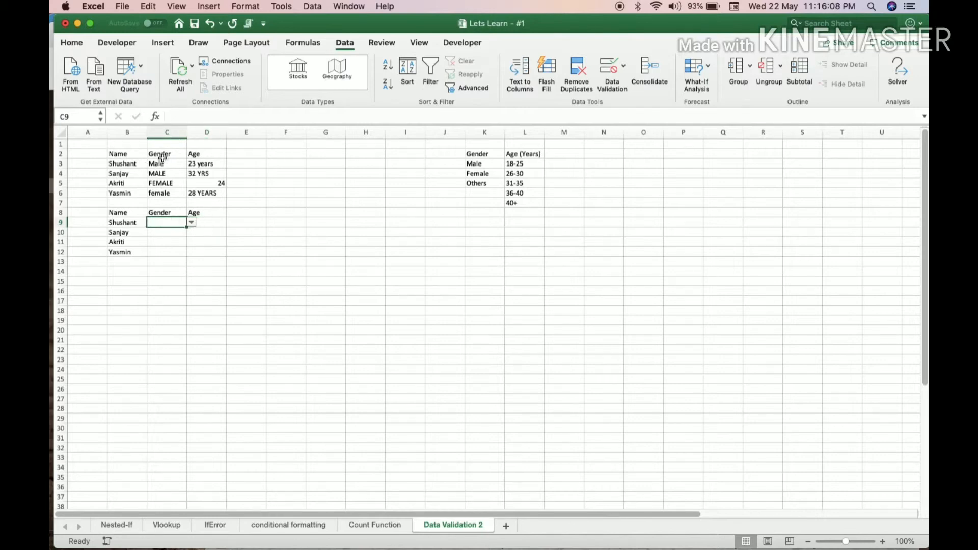
click(192, 224)
click(175, 233)
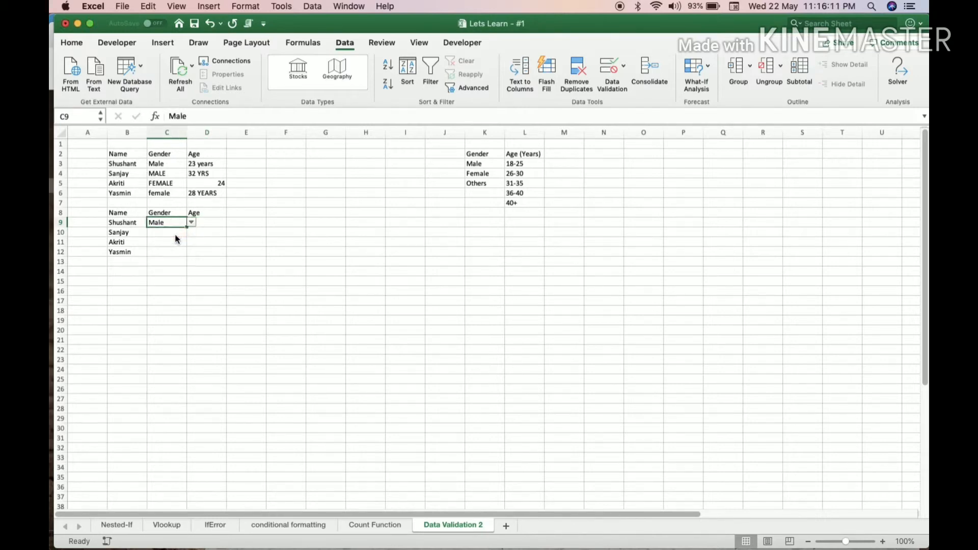
click(214, 224)
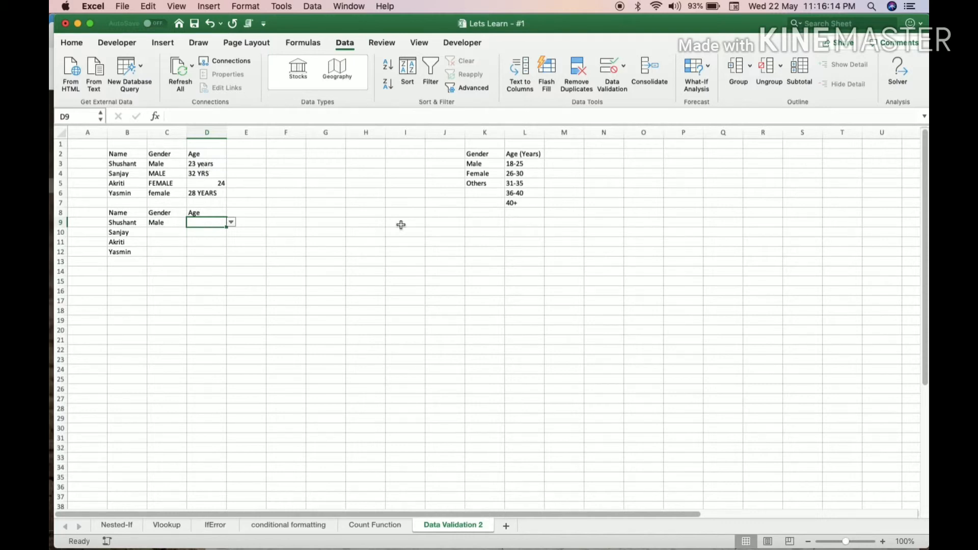
click(231, 222)
click(213, 231)
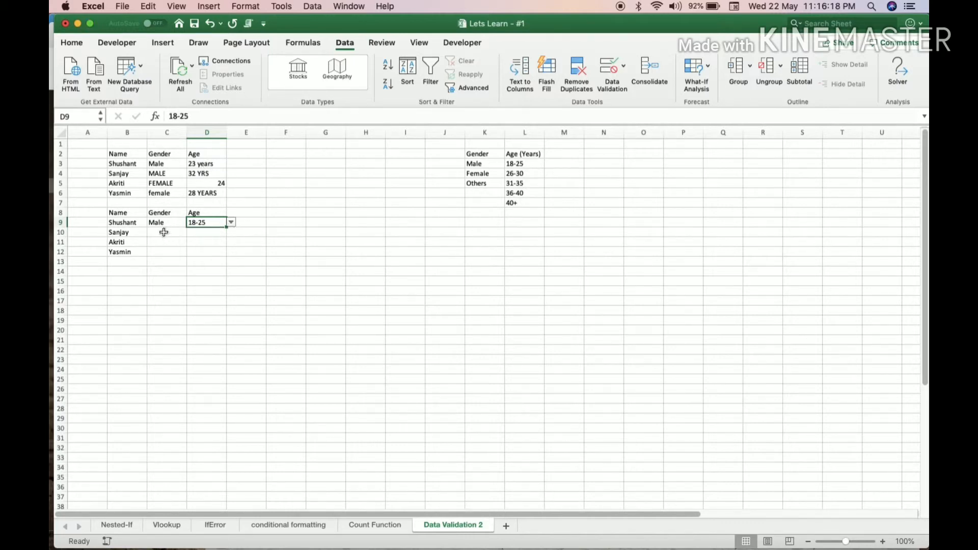
click(165, 233)
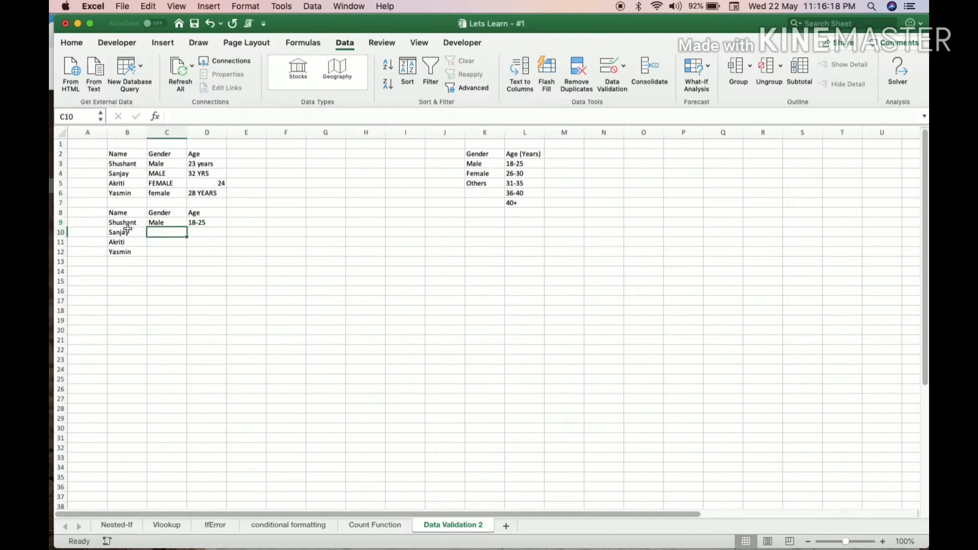
click(177, 223)
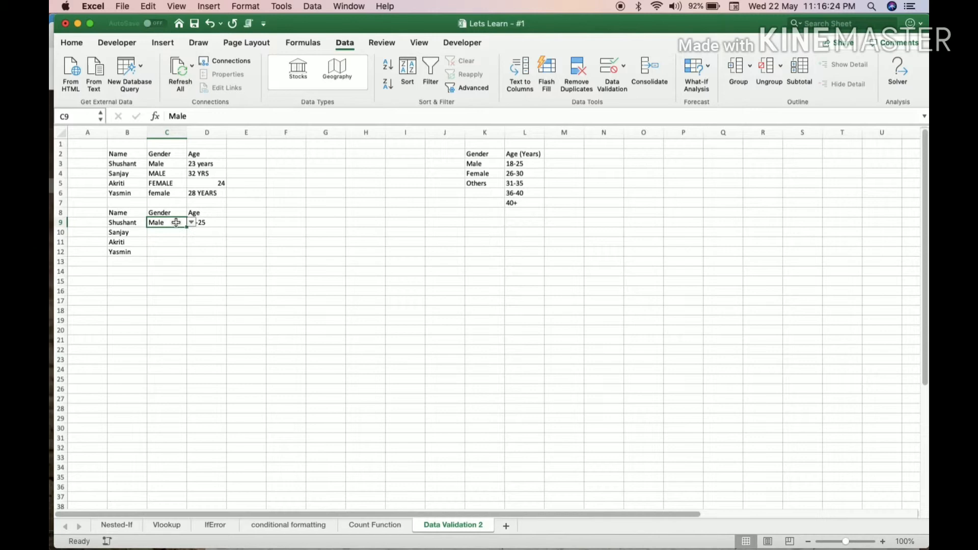
key(shift+Right)
key(shift+Down)
key(shift+Down)
key(shift+Down)
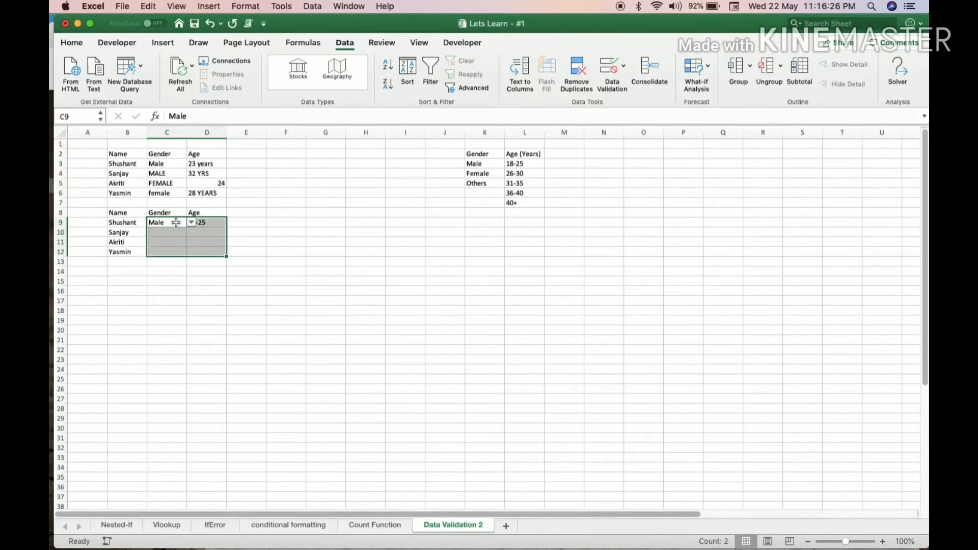
- Copy the gender cell C9 with its drop-down list into C10:C12
key(Up)
key(Down)
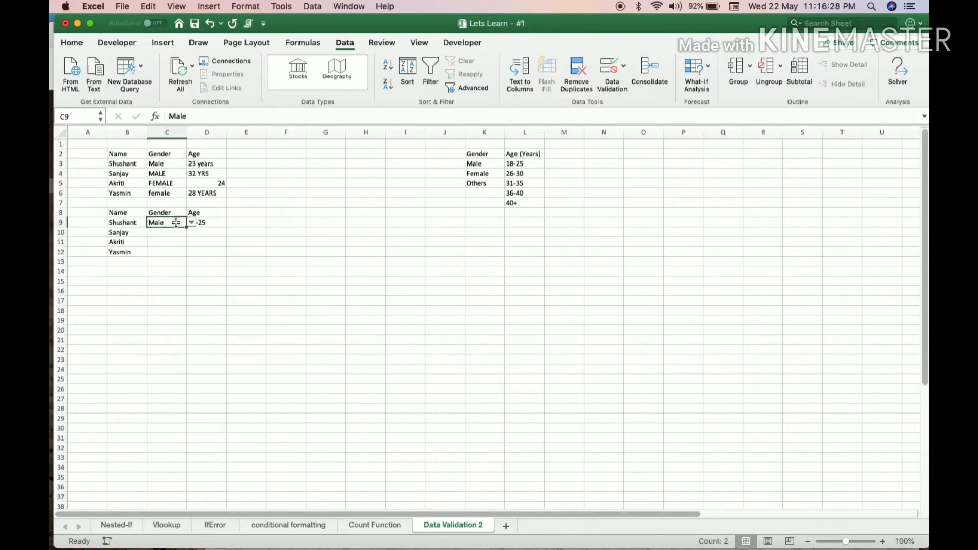
key(super+c)
key(Down)
key(shift+Down)
key(shift+Down)
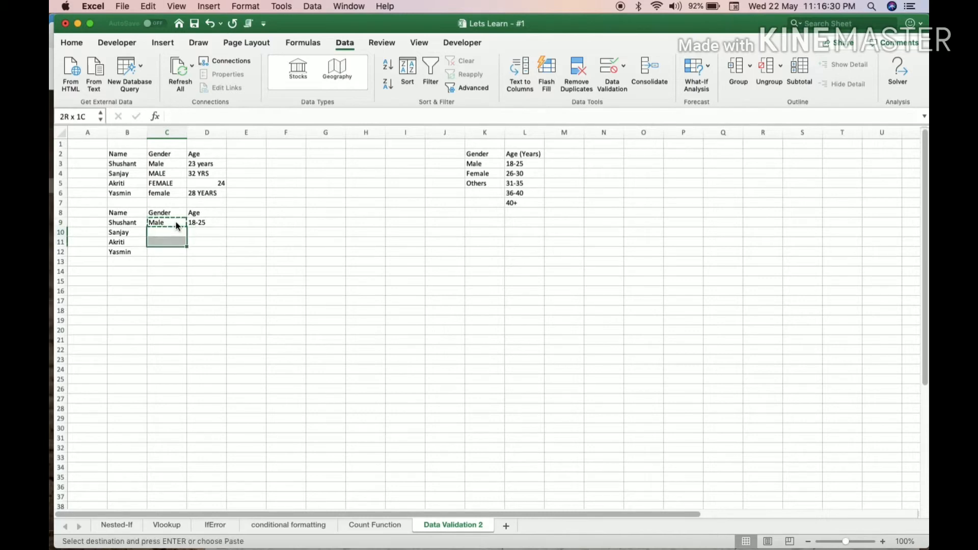
key(super+v)
- Copy the age cell D9 with its drop-down list into D10:D12
key(Right)
key(Up)
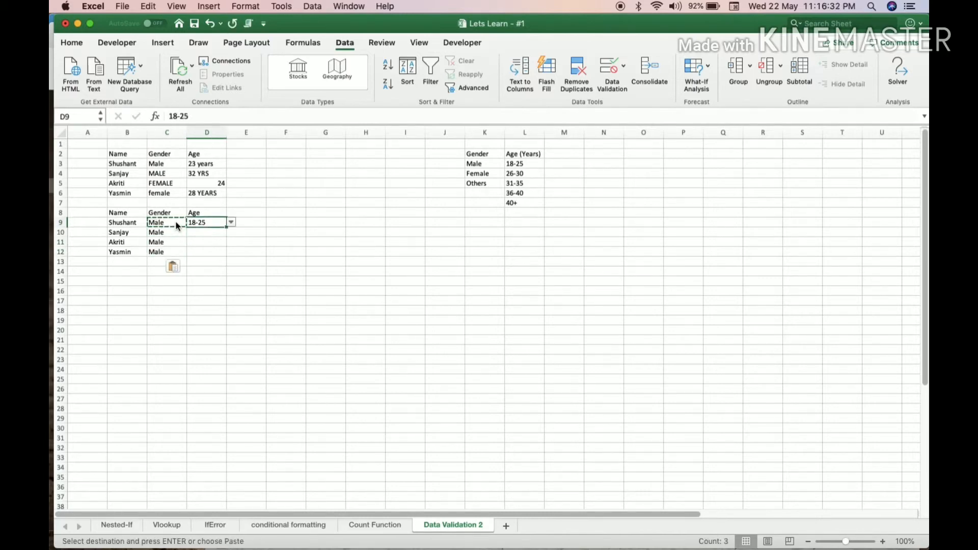
key(super+c)
key(Down)
key(shift+Down)
key(shift+Down)
key(super+v)
- Choose Male in C10 and the age range 31-35 in D10 from their drop-down lists
key(Left)
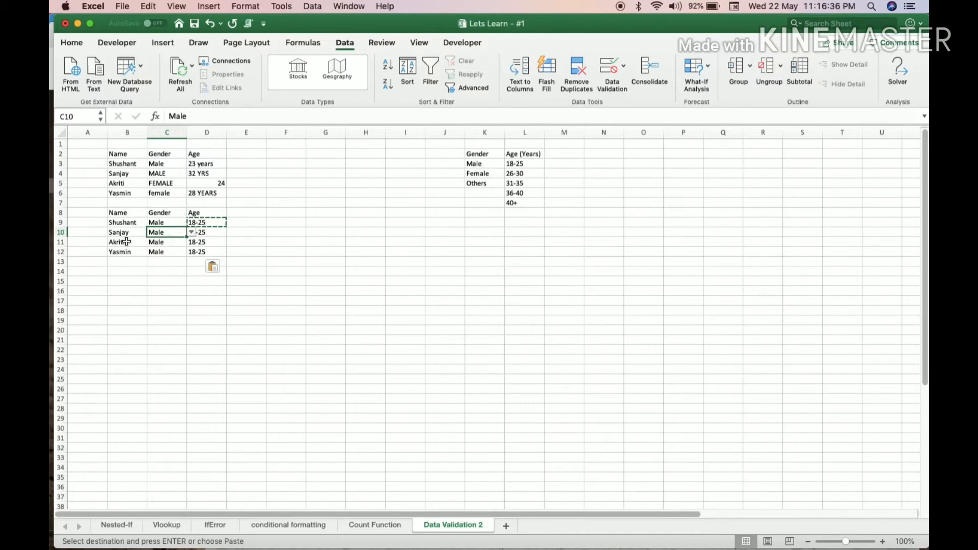
click(190, 233)
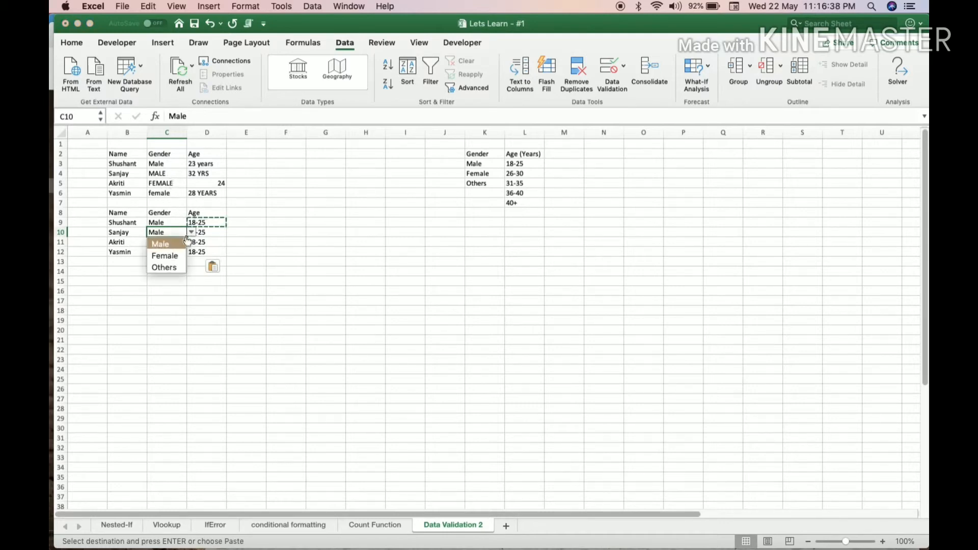
click(173, 242)
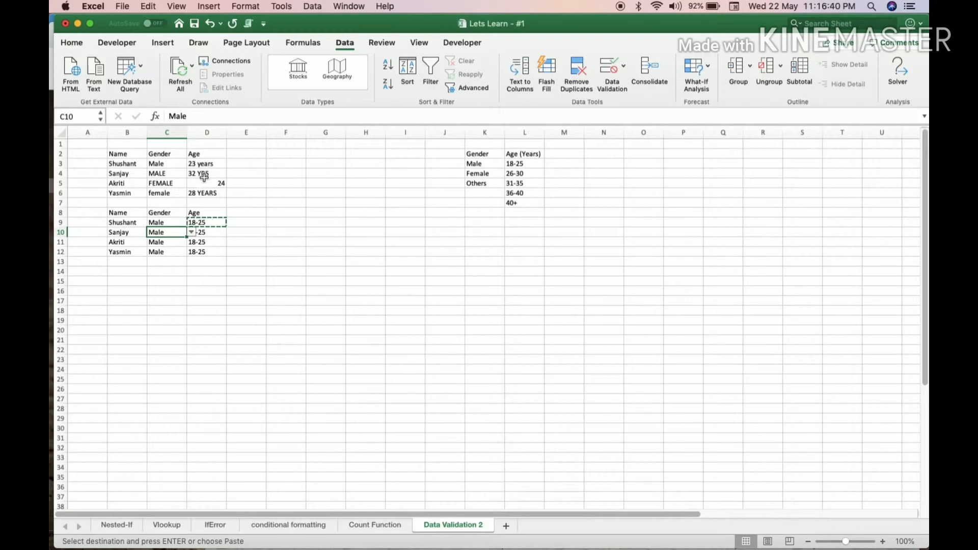
click(221, 234)
click(231, 233)
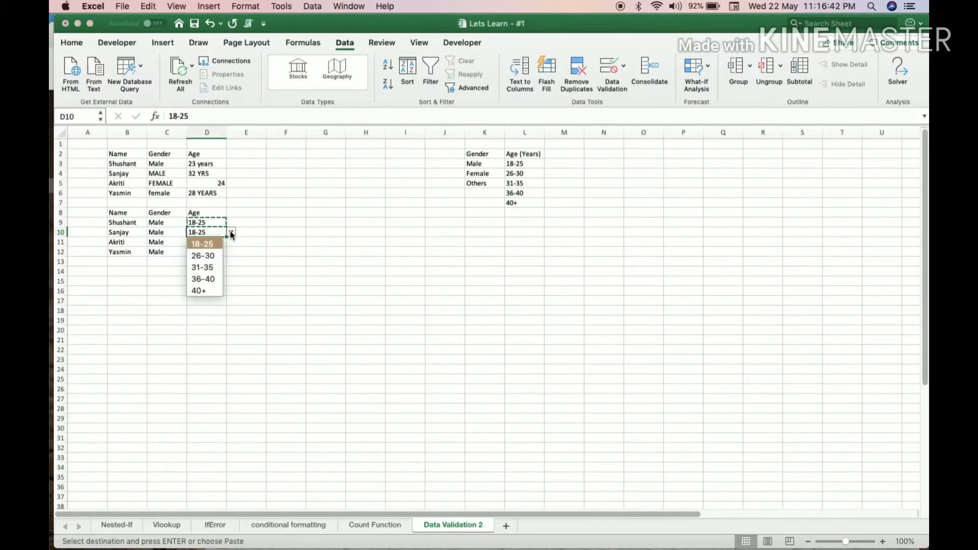
click(213, 268)
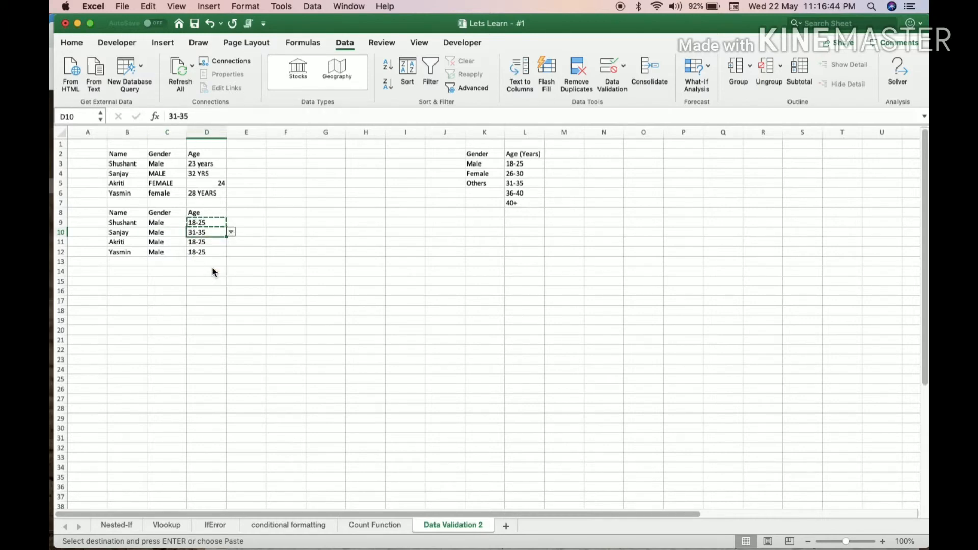
- Choose Female for the gender in C11 and 18-25 for the age in D11 from their drop-down lists
click(174, 241)
click(191, 243)
click(174, 261)
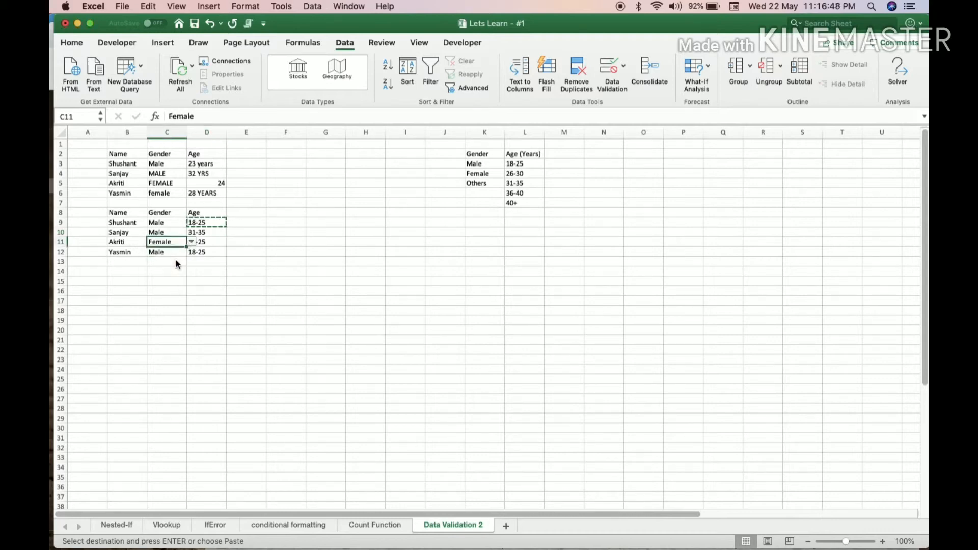
click(223, 244)
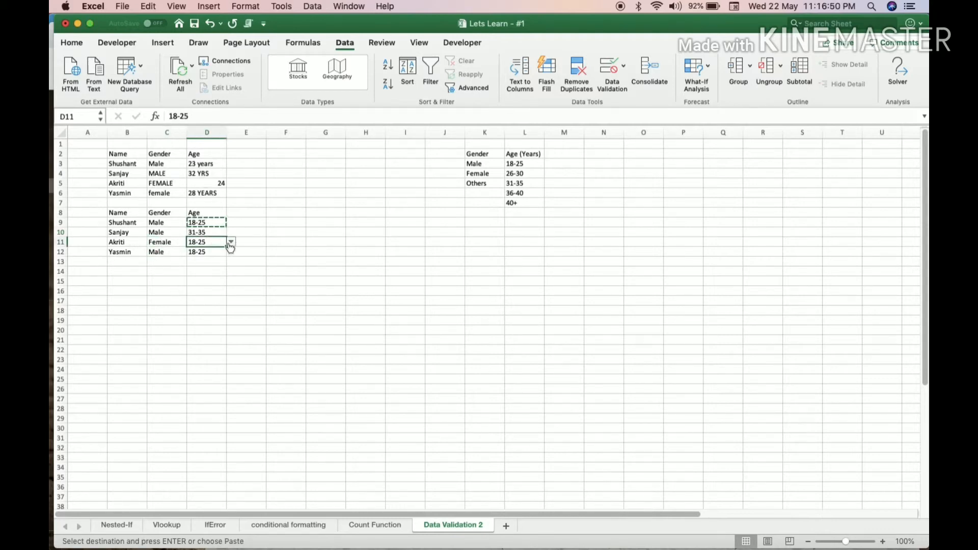
click(232, 242)
click(216, 253)
- Choose Female in C12 and the age range 26-30 in D12 from their drop-down lists, and clear the pending copy selection
click(166, 251)
click(191, 253)
click(176, 276)
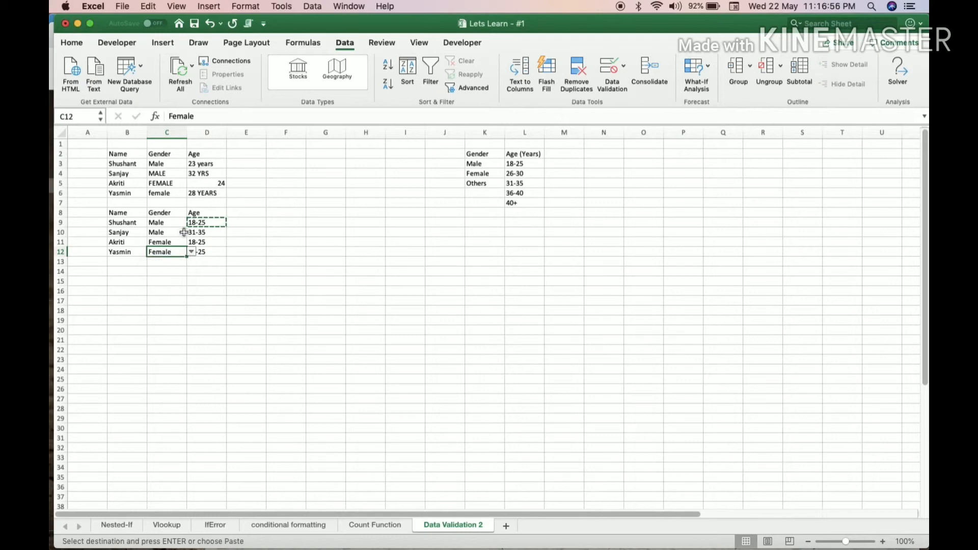
click(204, 252)
click(231, 253)
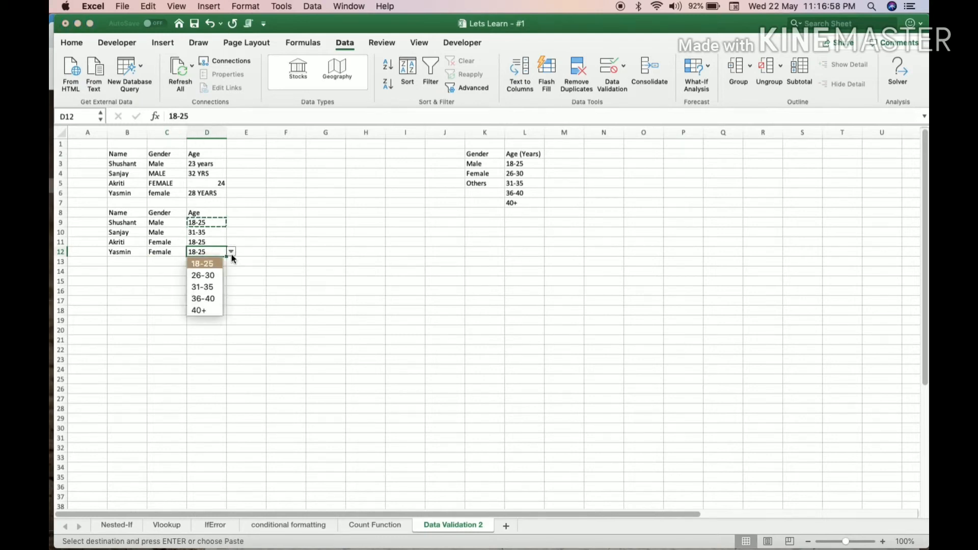
click(216, 276)
click(234, 281)
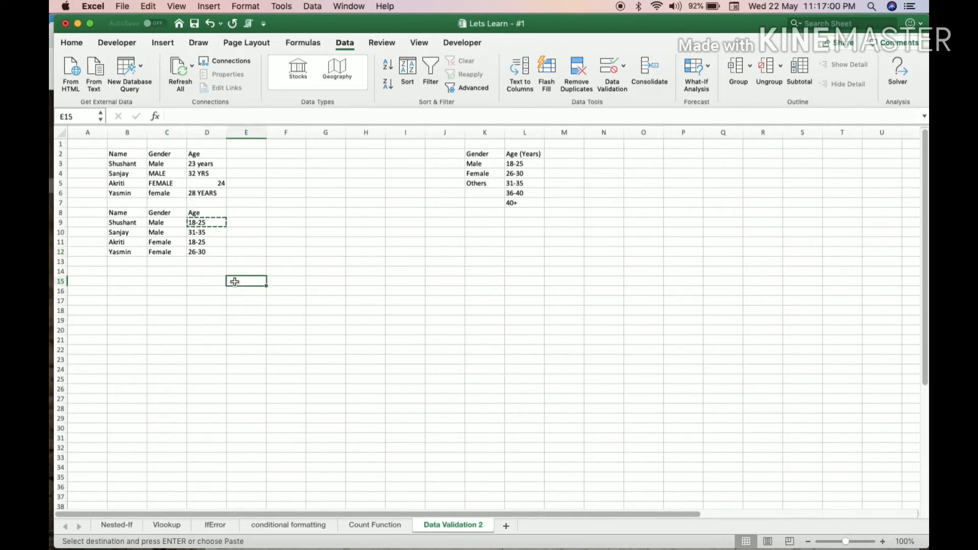
key(Escape)
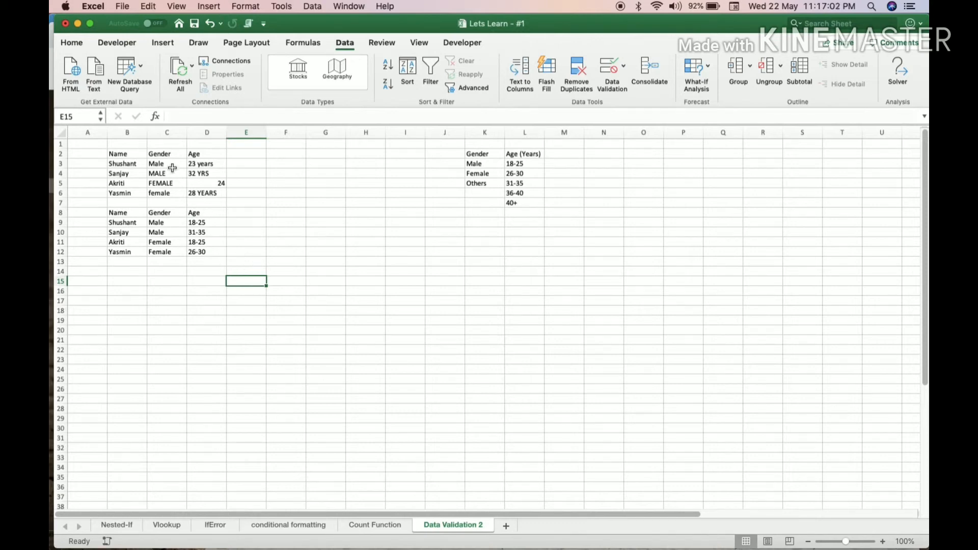
- Compare the free-form entries in C3:D6 with the validated entries in C9:D12, and save the workbook
drag(163, 165, 218, 191)
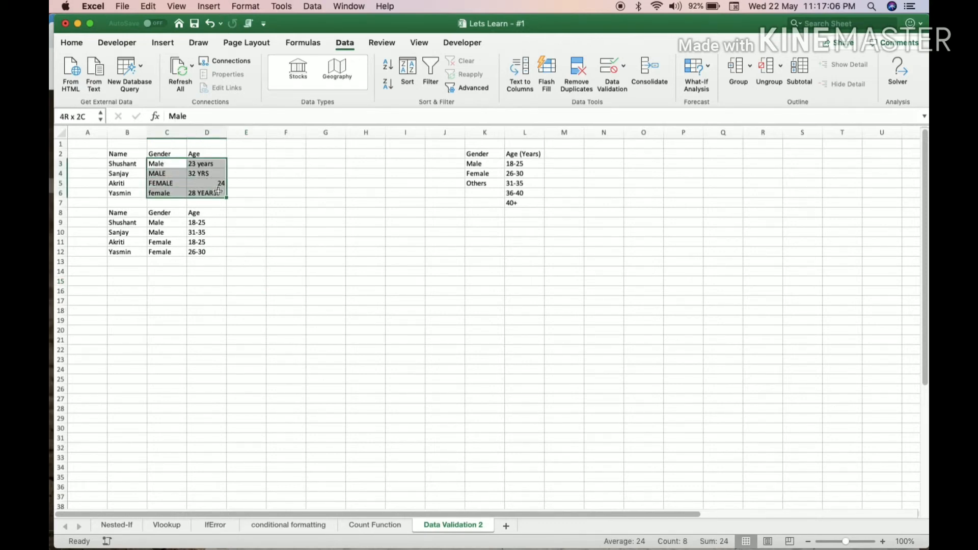
drag(168, 223, 204, 253)
click(196, 309)
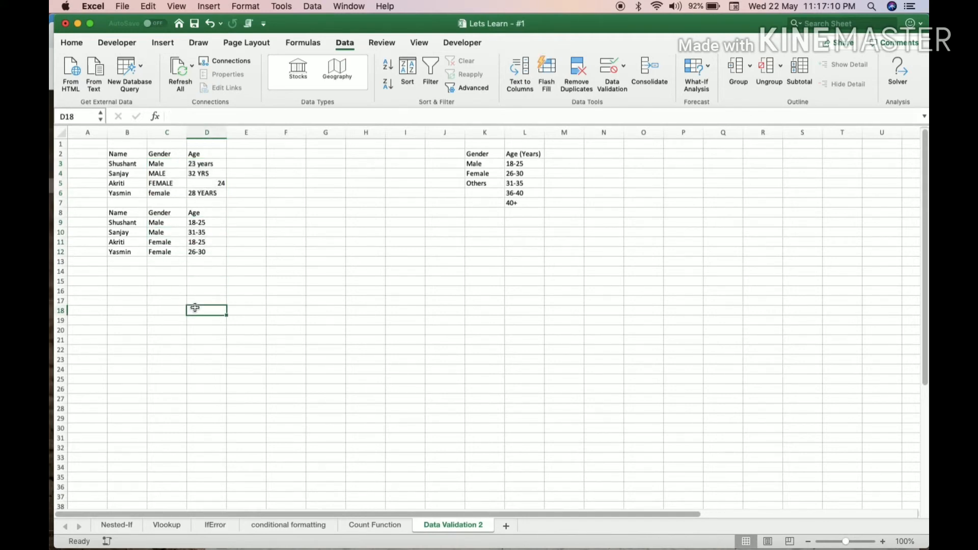
key(super+s)
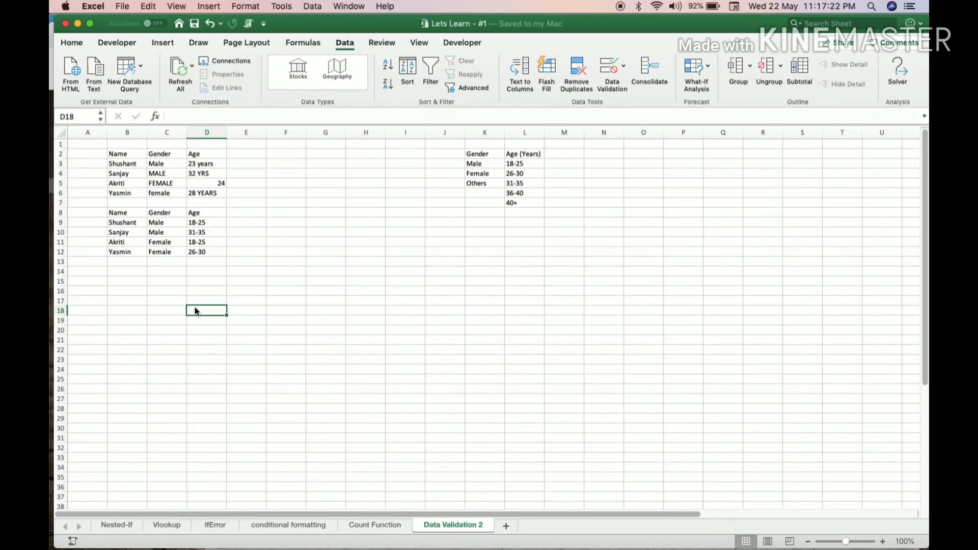
- Enter the label "Note->" in D15 and the text "Looks like a combo-dropdown option" in E15
click(173, 223)
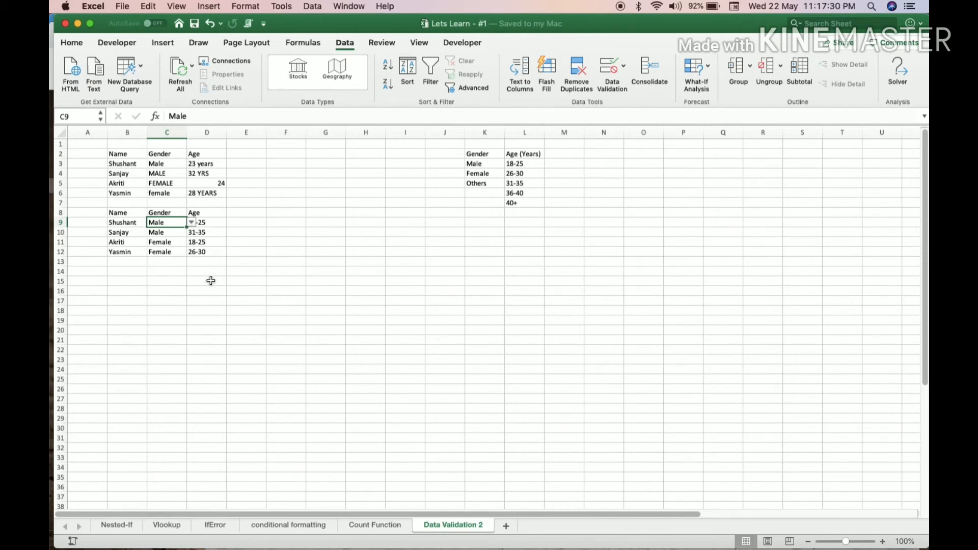
click(206, 280)
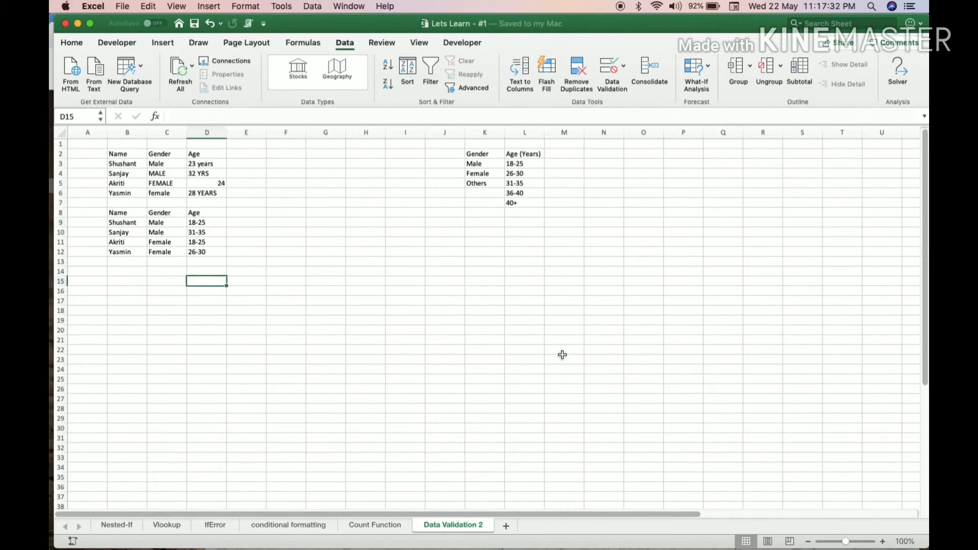
text(Note->)
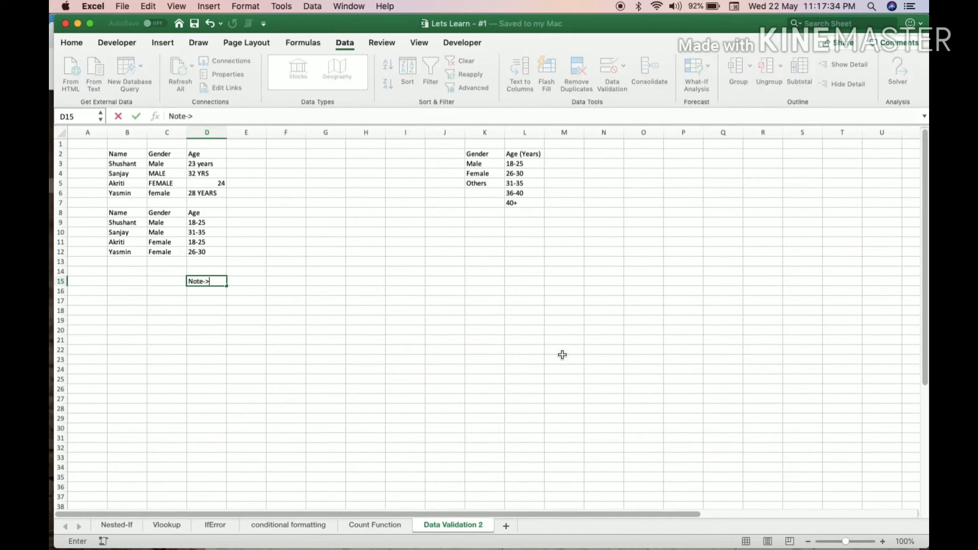
key(Tab)
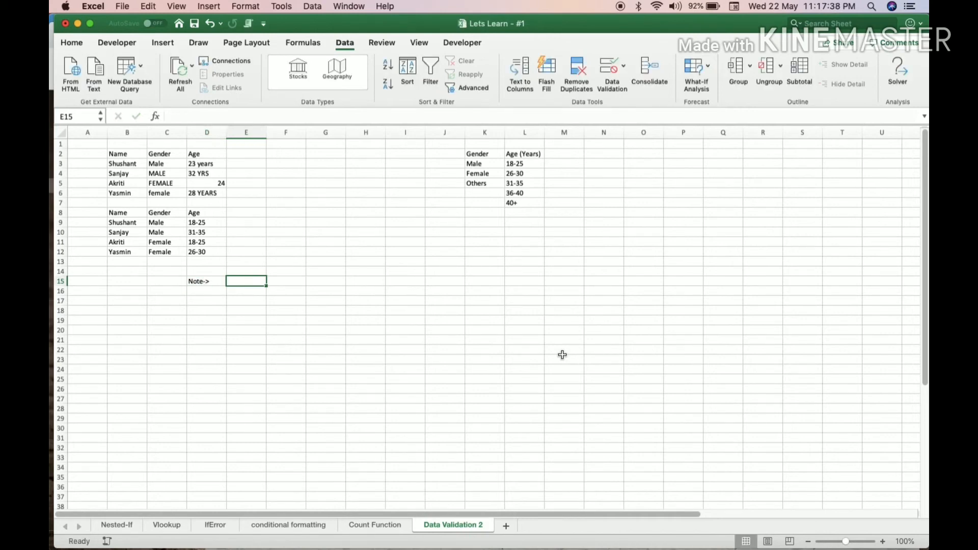
text(Looks like a comb)
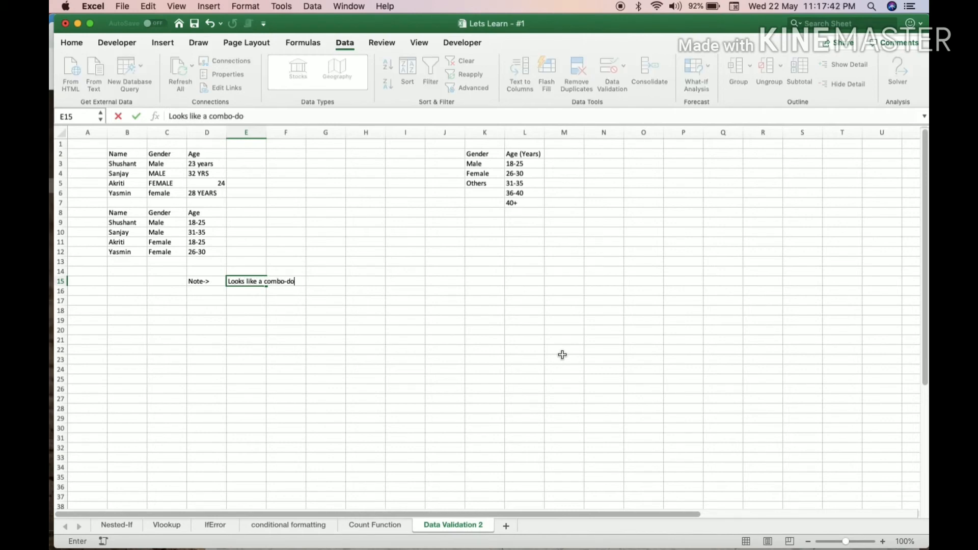
text(o-dropdown option)
key(Return)
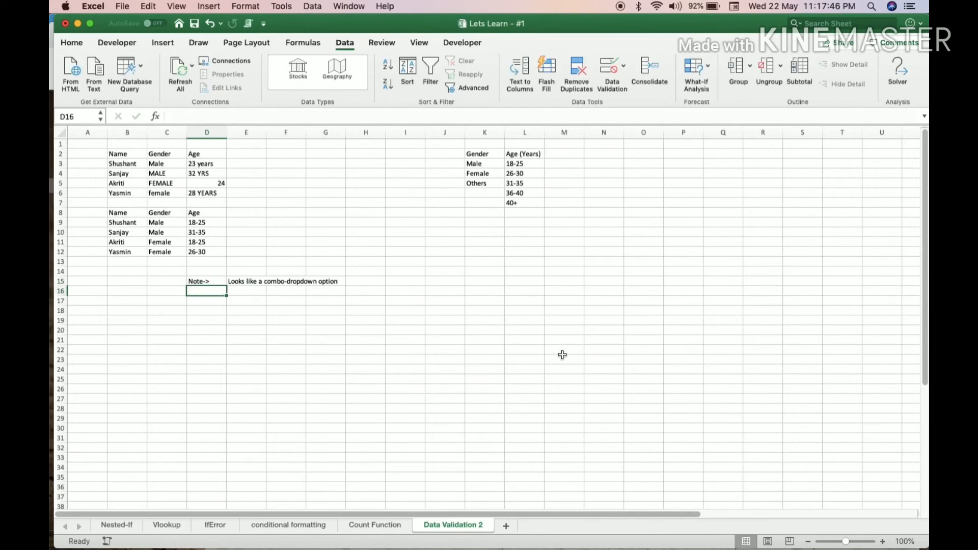
- Enter "Need to first create an exhaustive list of items to be populated" in E16 as the second note
key(Right)
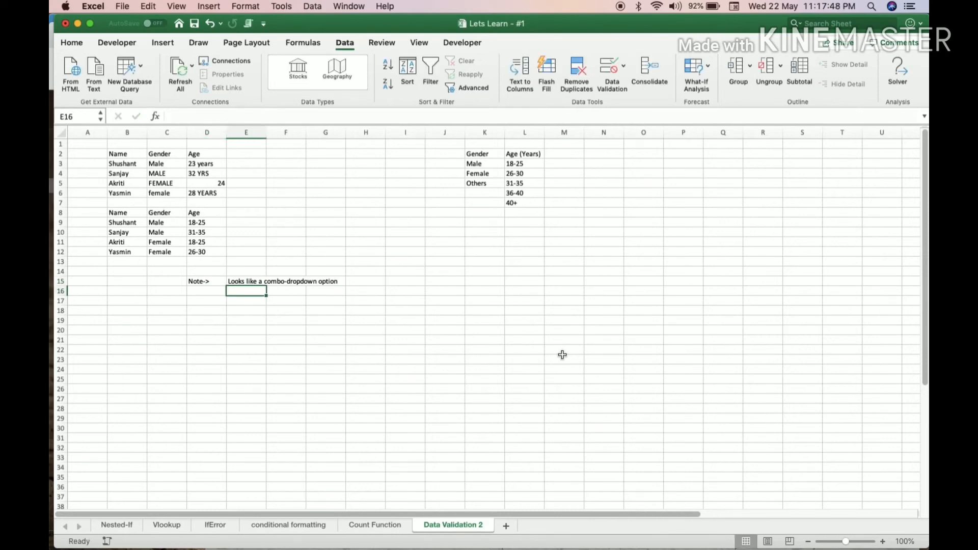
text(Need to first)
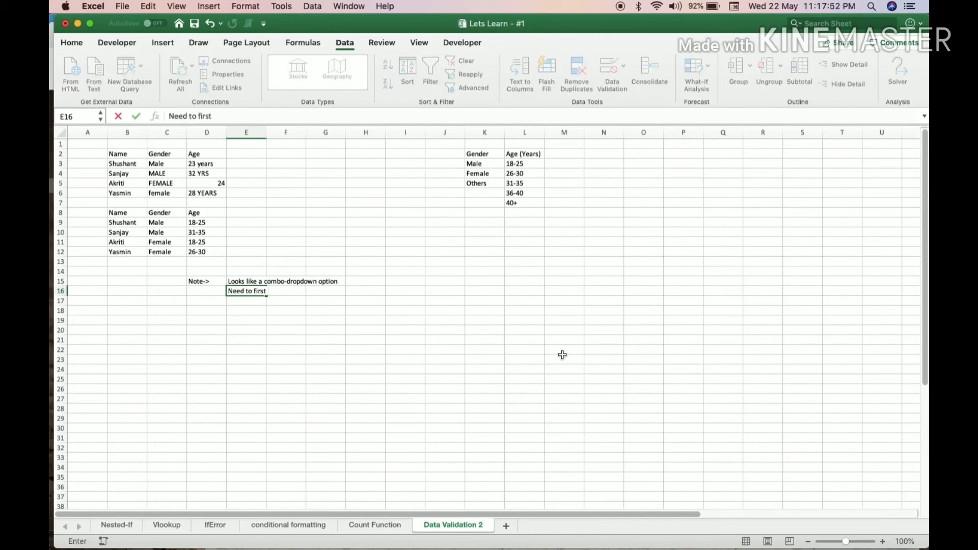
text( create an exhaustive)
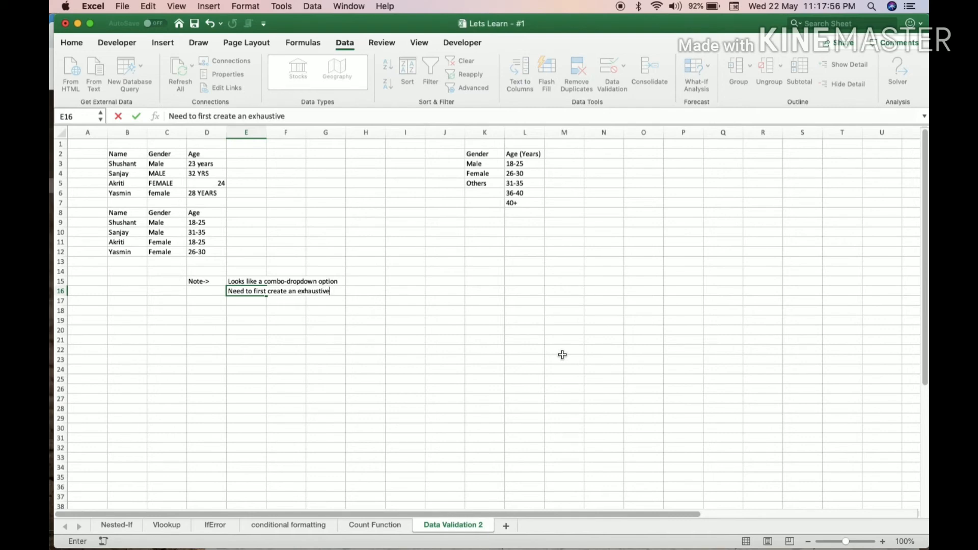
text( list of items to be po)
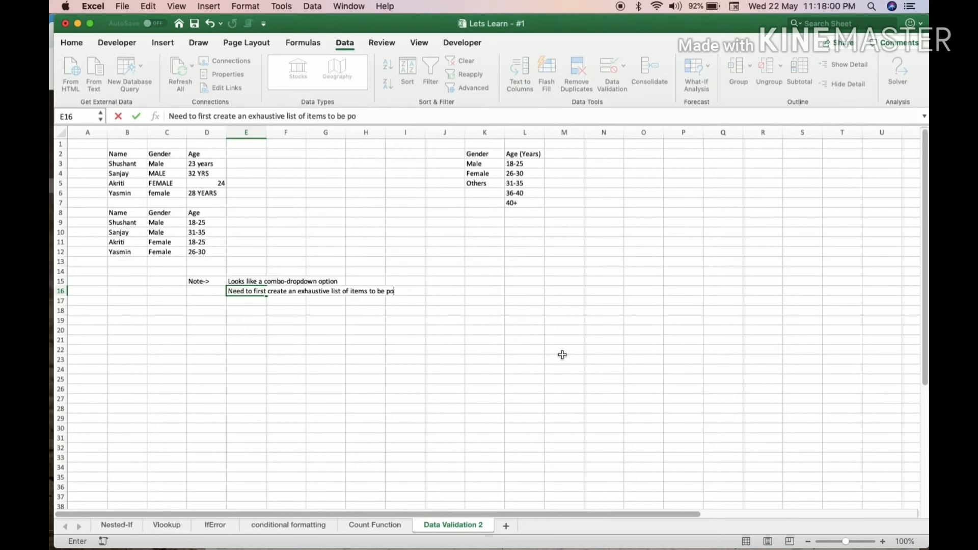
text(pulated)
key(Return)
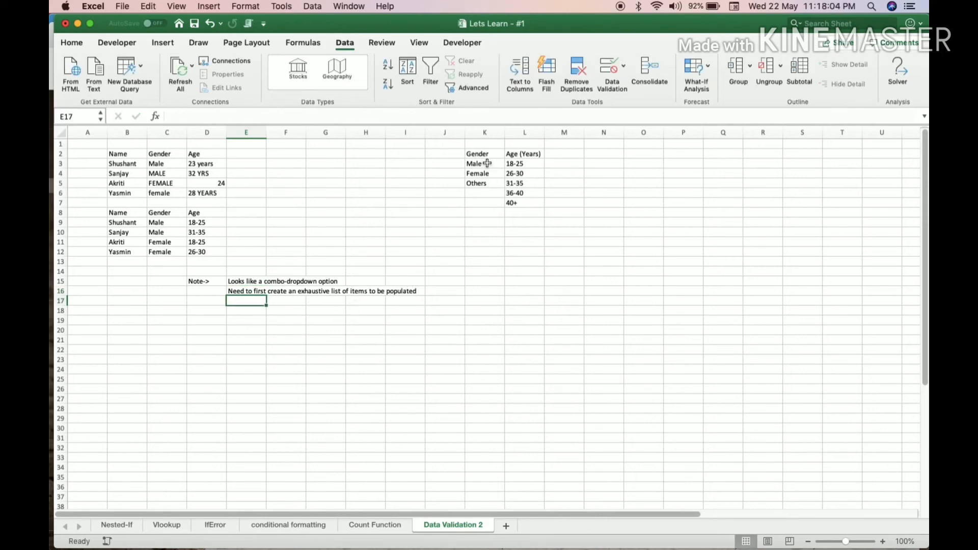
- Review the gender source list in K3:K5 and choose Others in C9 from its drop-down list
drag(486, 165, 486, 186)
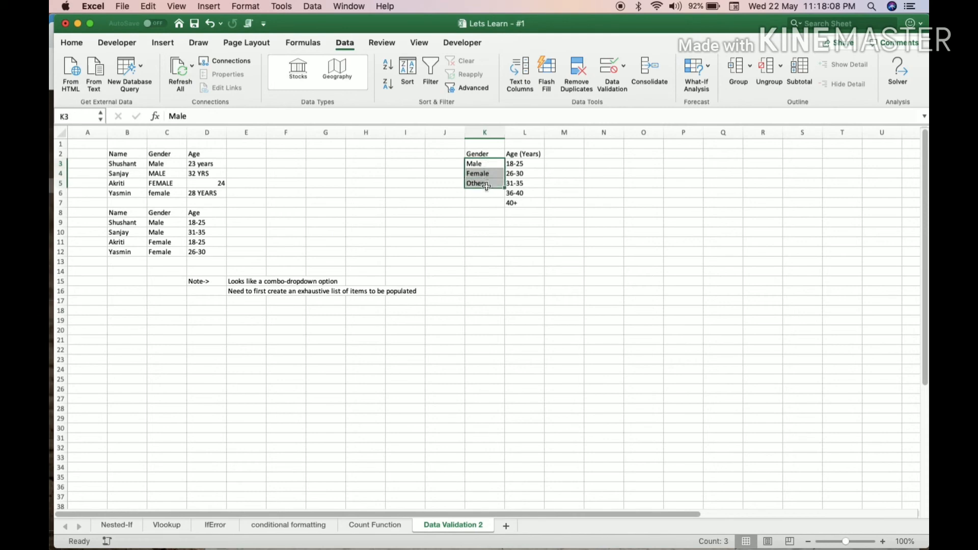
click(163, 223)
click(192, 224)
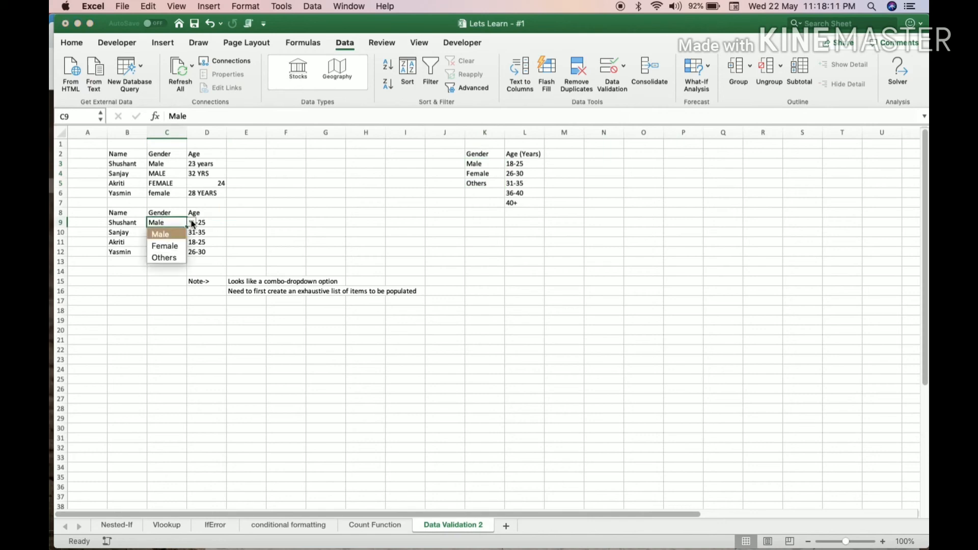
click(176, 260)
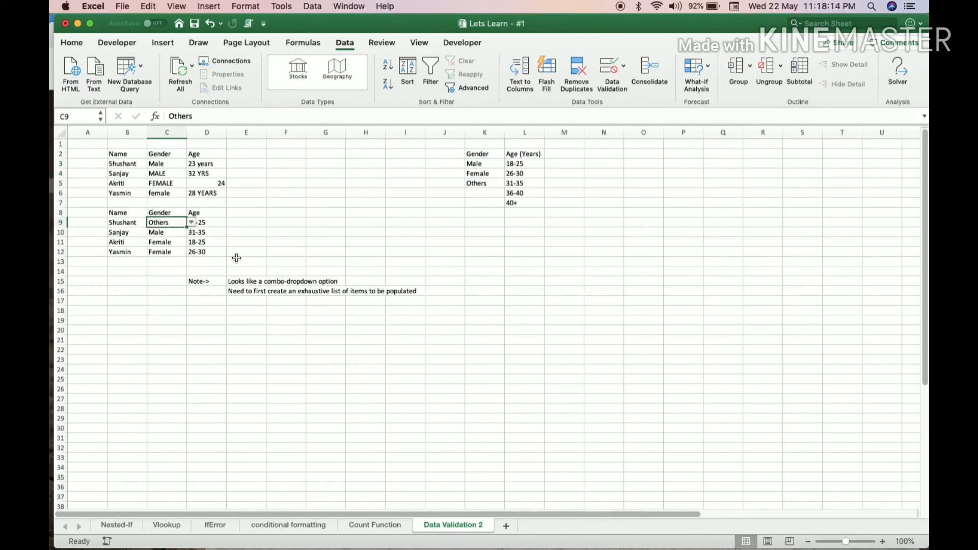
- Try to enter the unlisted text "fdf" as the gender in C9 to test the validation
text(df)
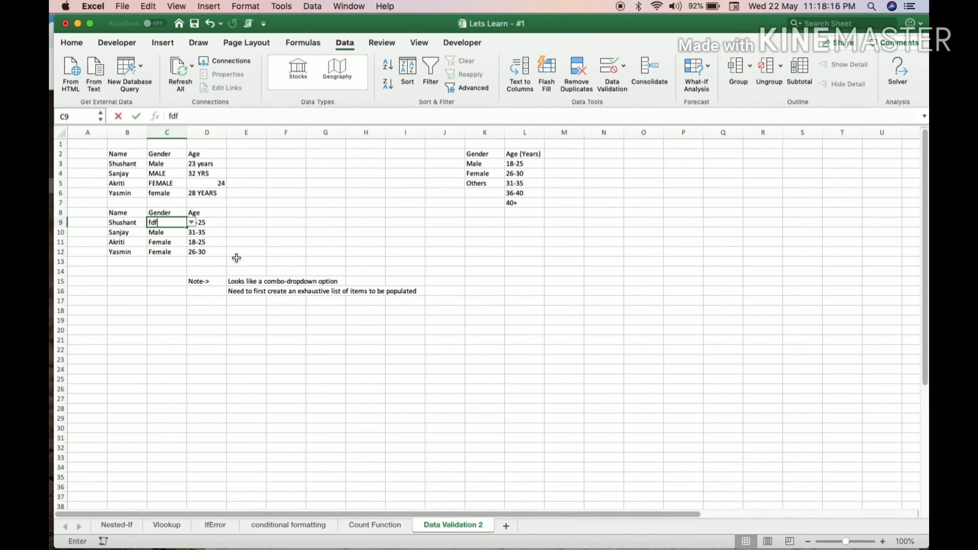
key(Return)
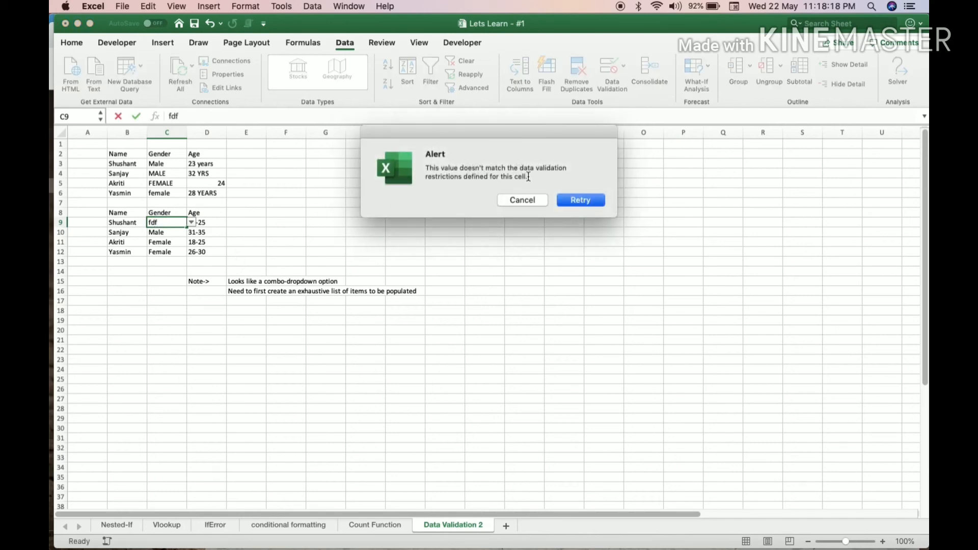
click(580, 200)
- Choose Male as the gender in C9 from its drop-down list and discard the invalid entry
click(192, 222)
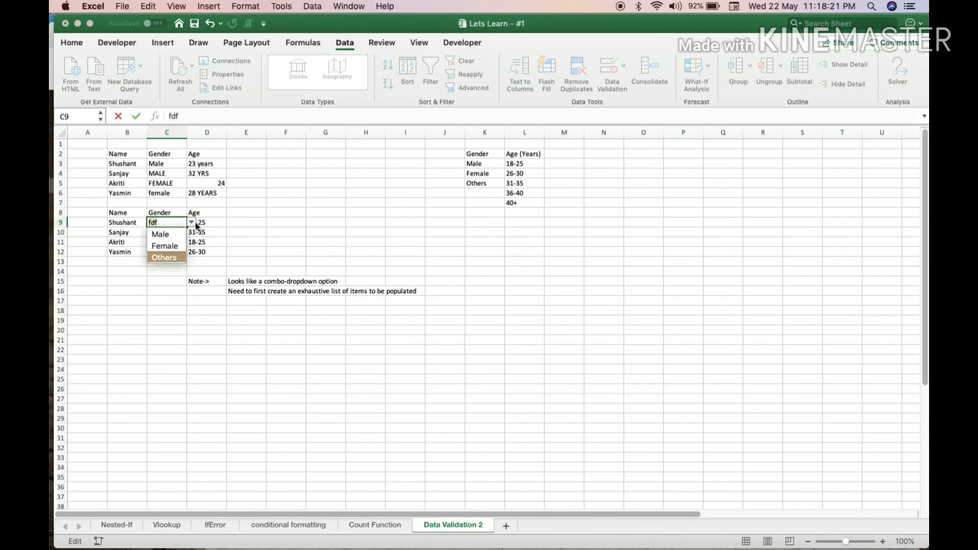
click(171, 235)
click(241, 238)
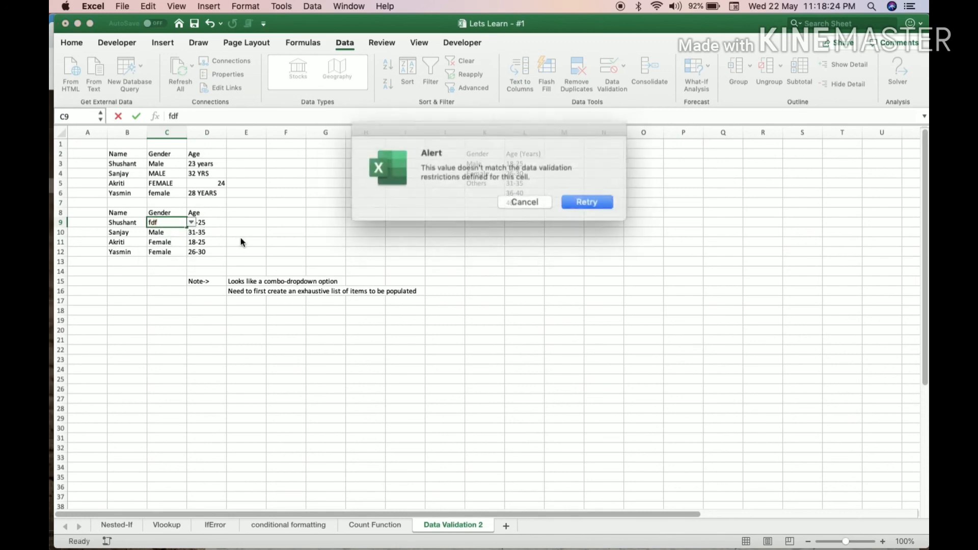
click(534, 202)
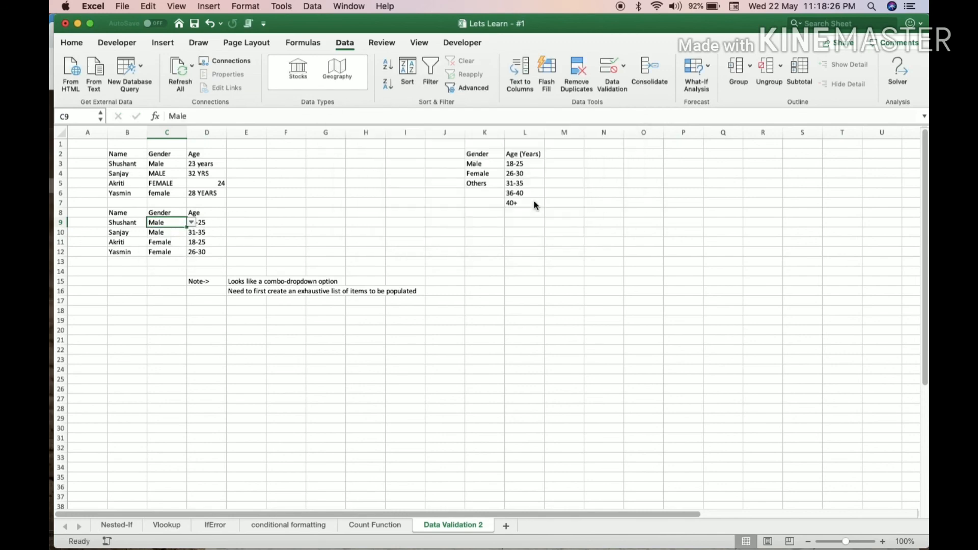
click(479, 193)
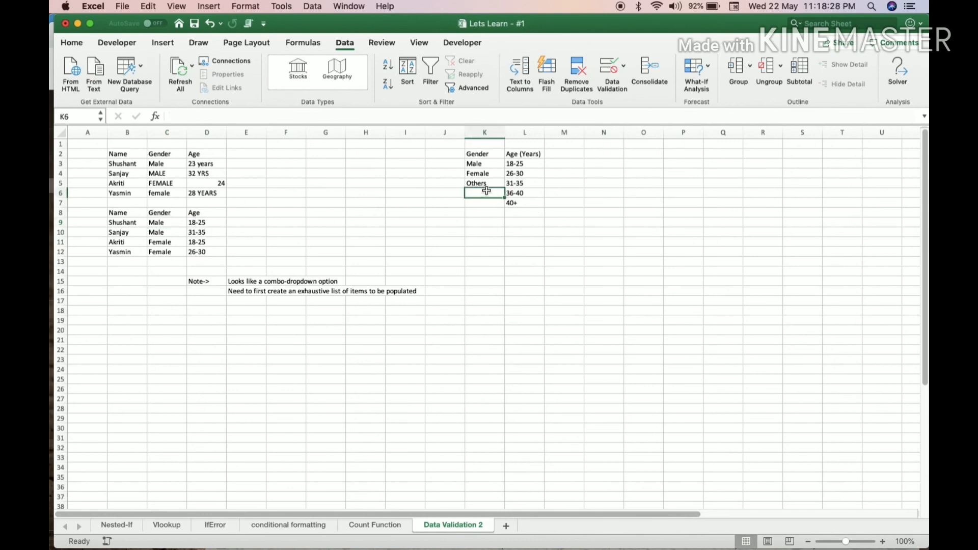